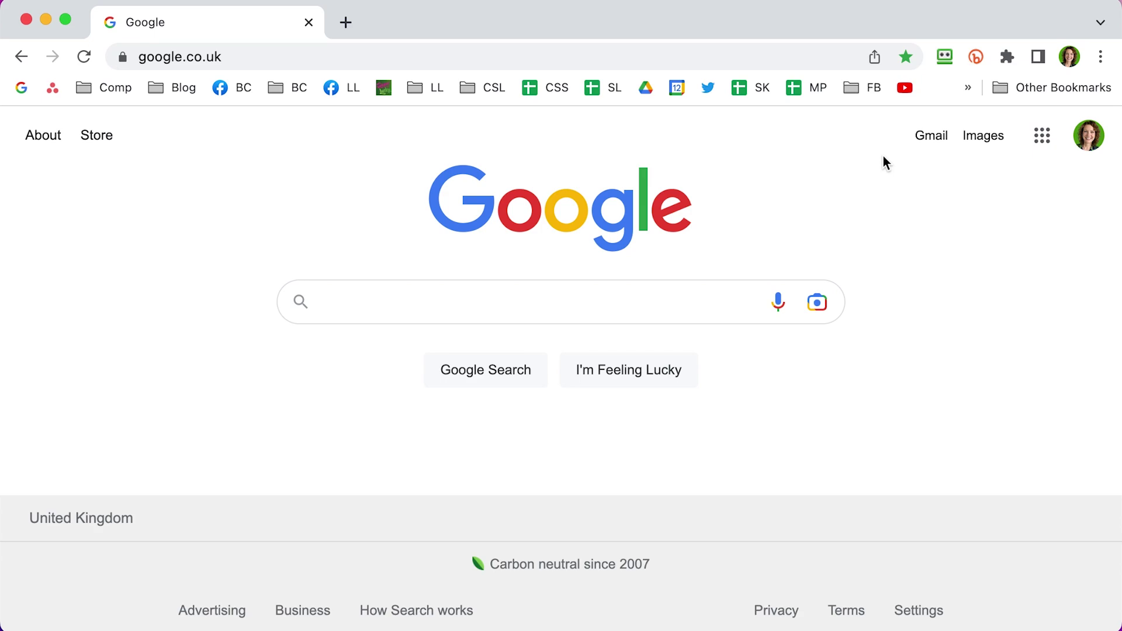
Search Google for 'win ticketmaster gift card'
{"action": "left_click", "coordinate": [404, 304]}
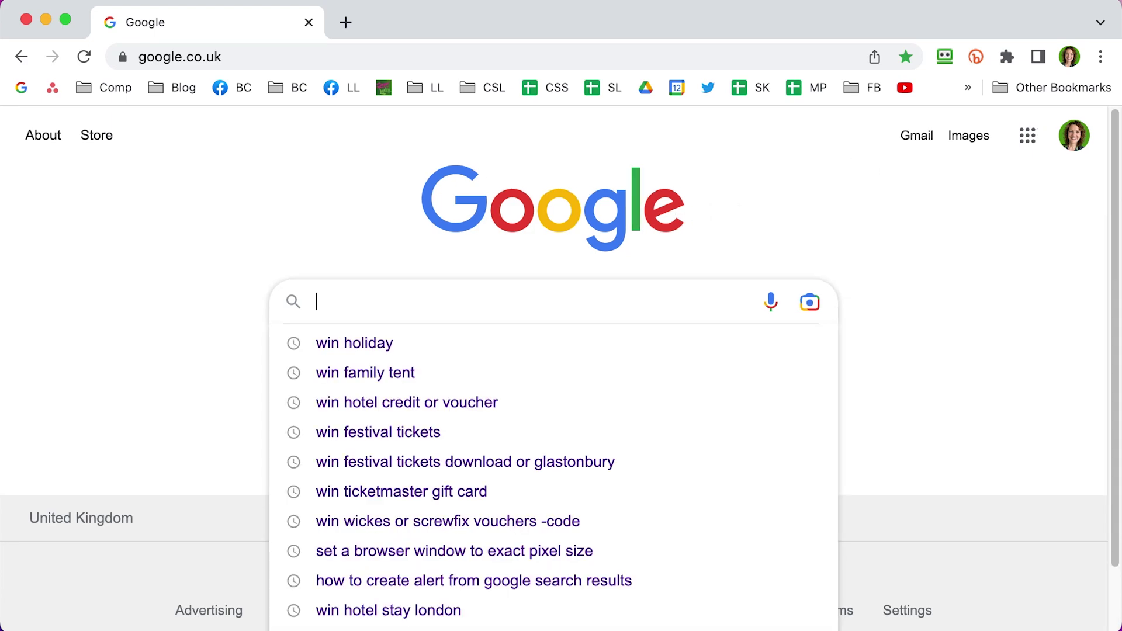
{"action": "type", "text": "win ticke"}
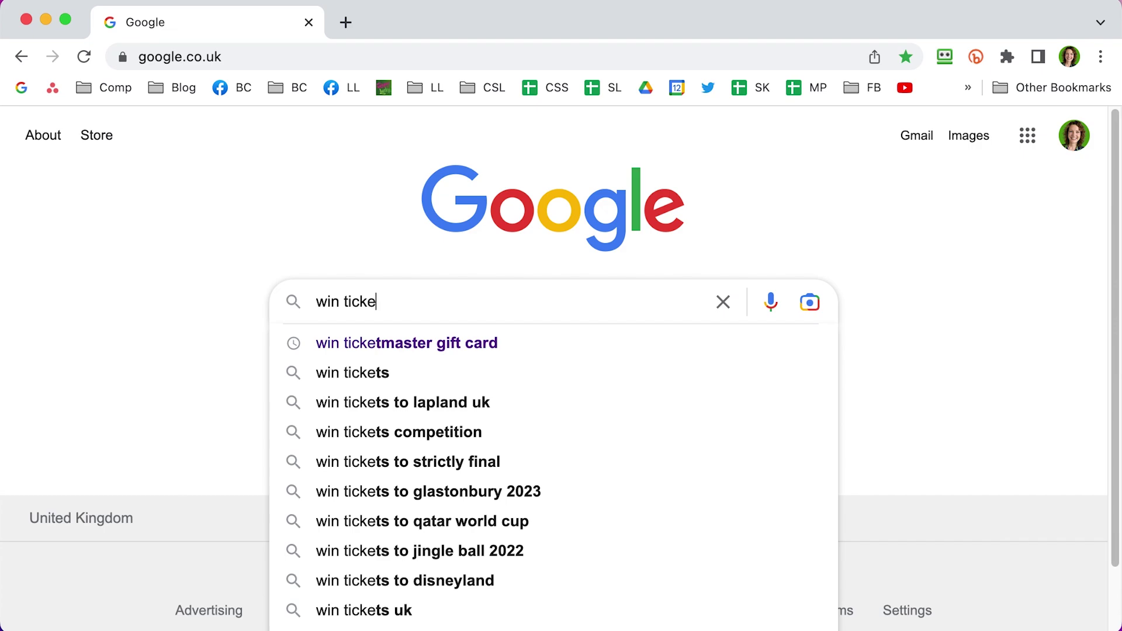
{"action": "type", "text": "tmaster "}
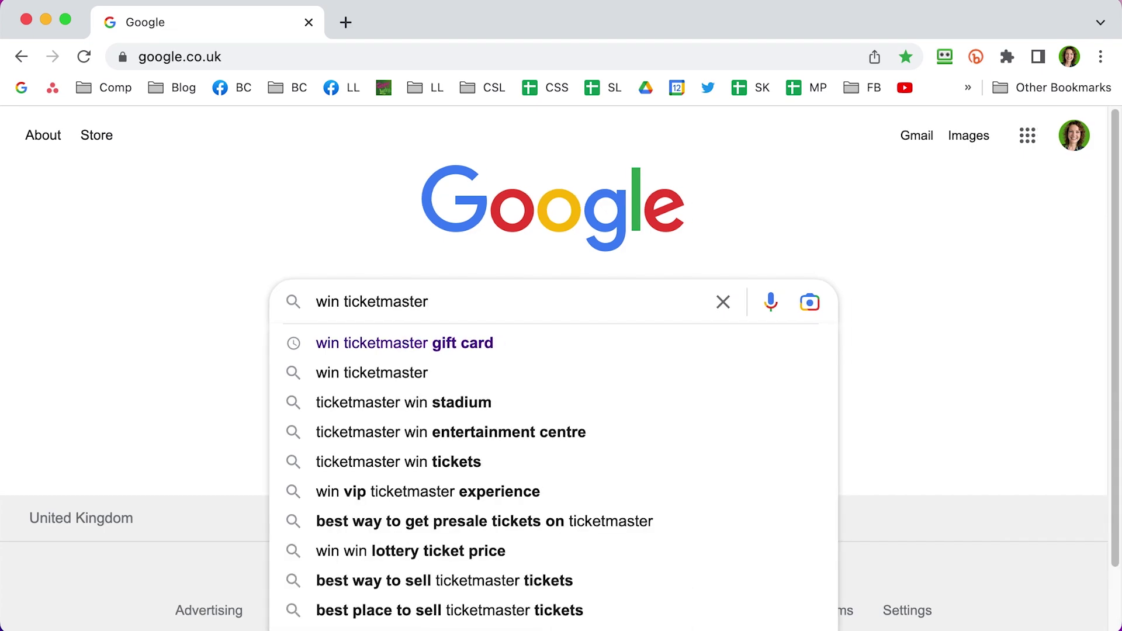
{"action": "type", "text": "gift card"}
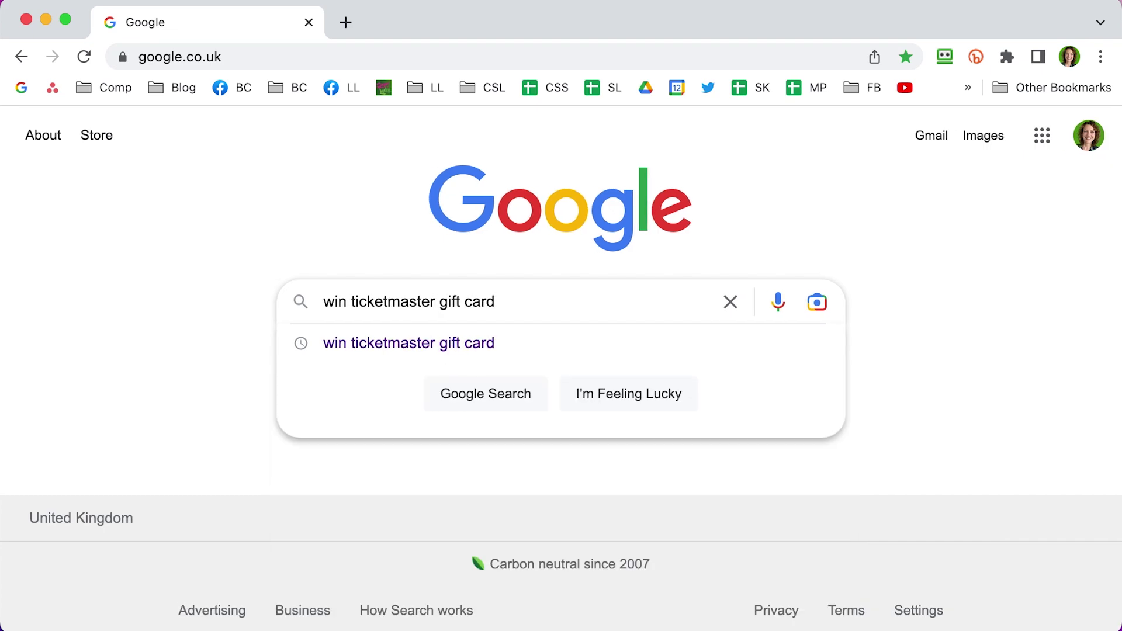
{"action": "key", "text": "Return"}
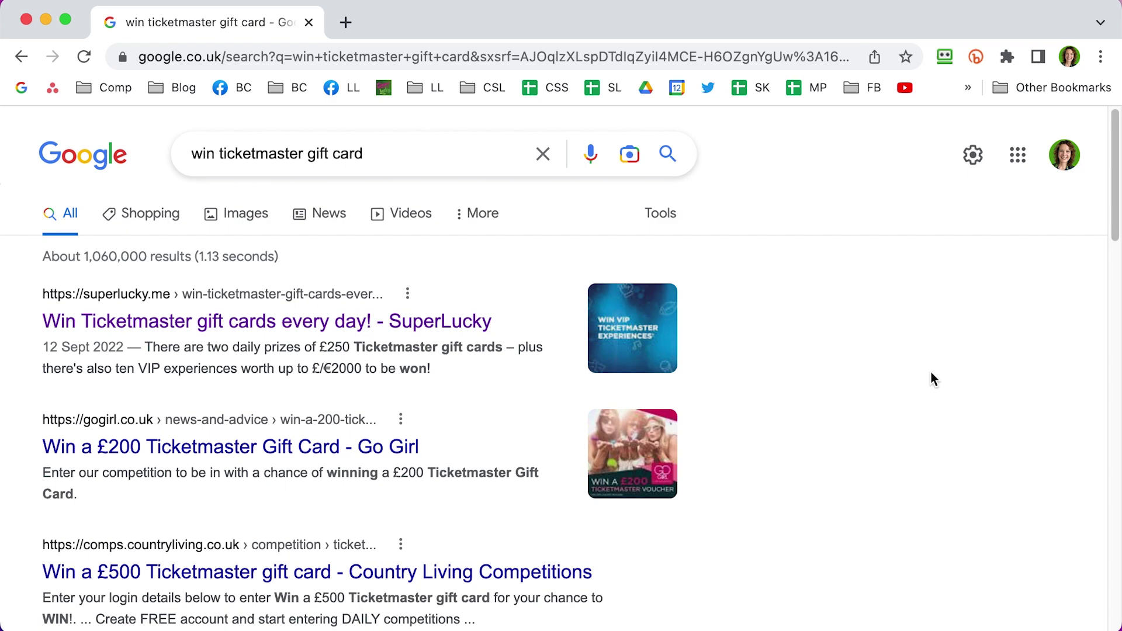
Filter the results with Tools to Country: the UK and Past week
{"action": "left_click", "coordinate": [670, 218]}
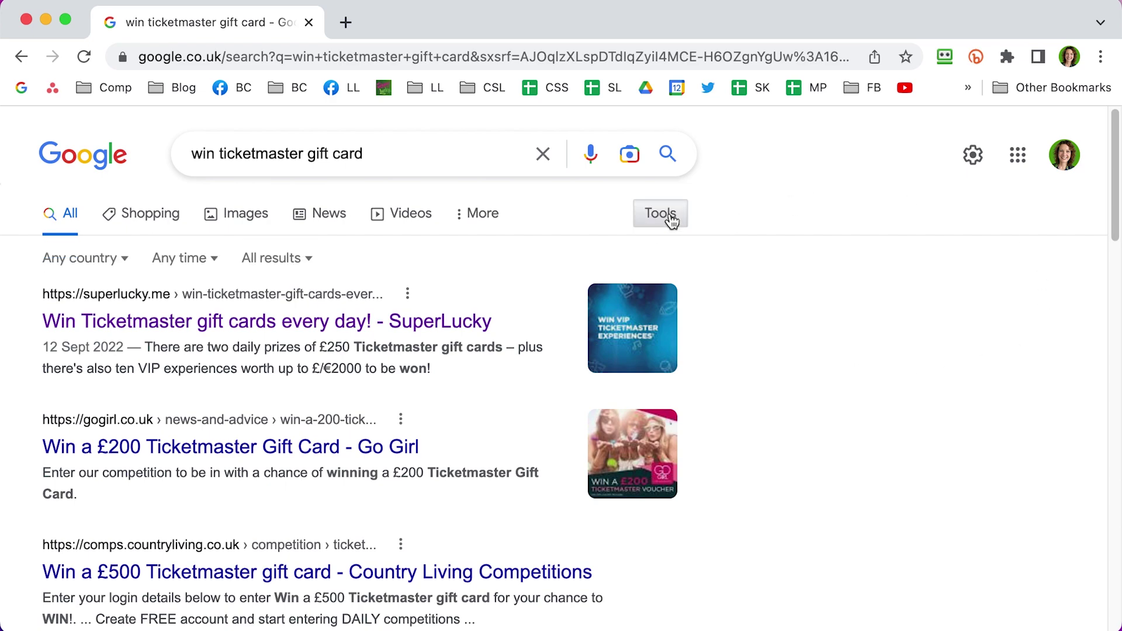
{"action": "left_click", "coordinate": [117, 263]}
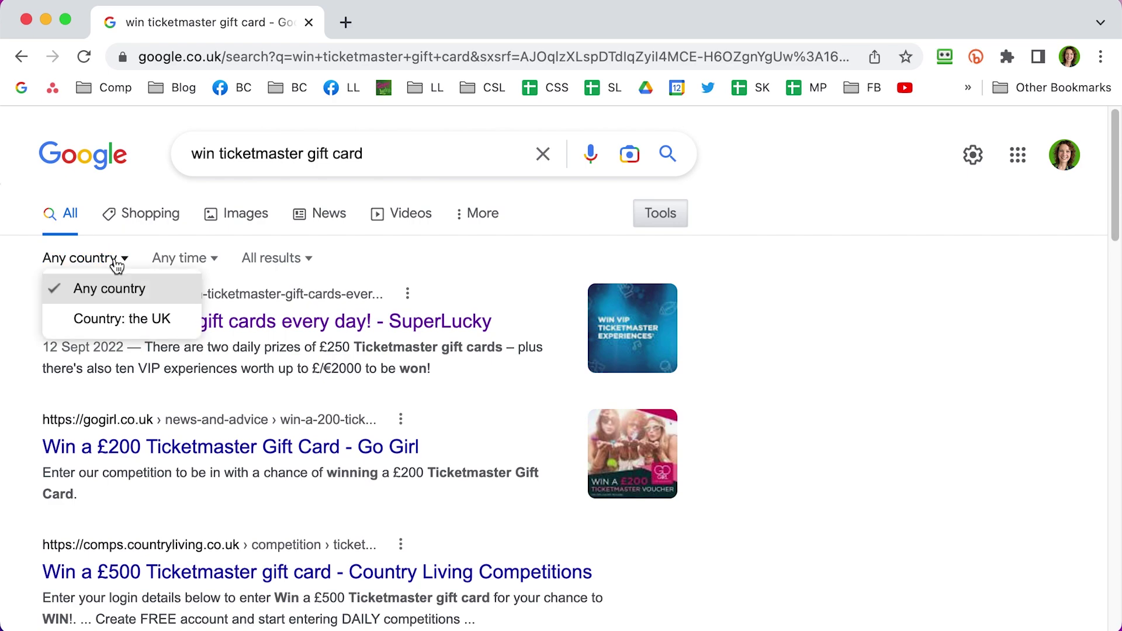
{"action": "left_click", "coordinate": [130, 318]}
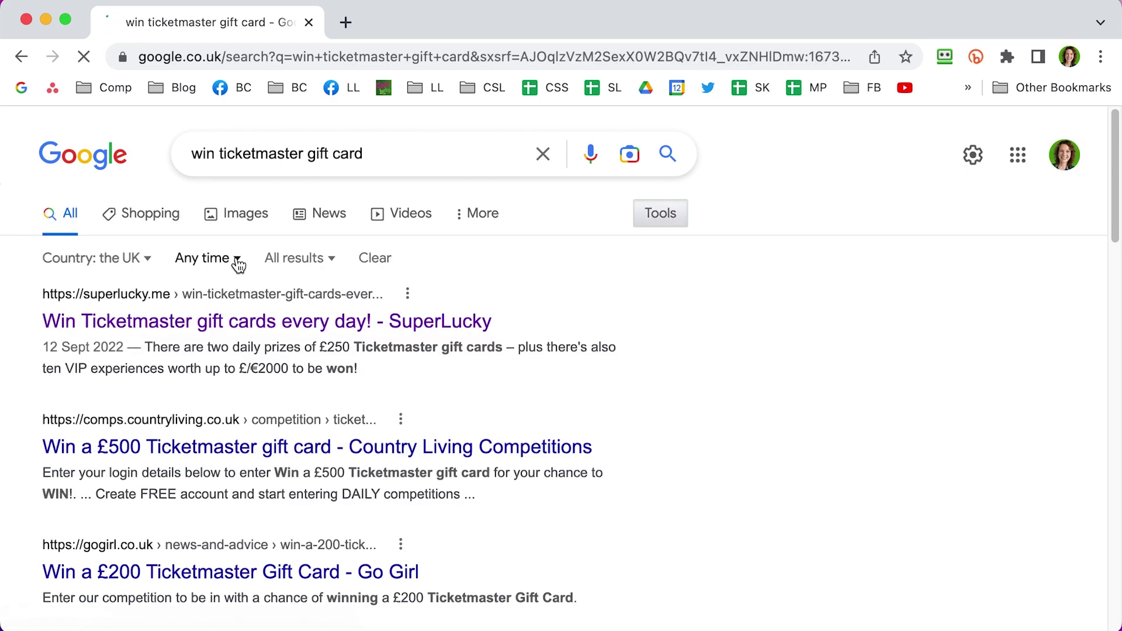
{"action": "left_click", "coordinate": [236, 262]}
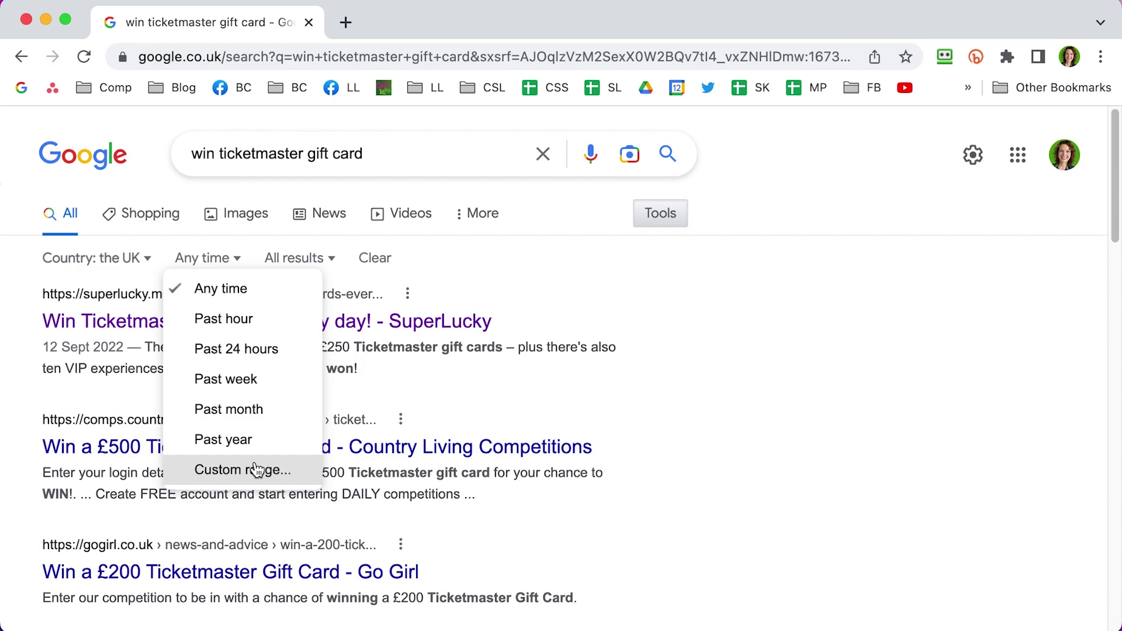
{"action": "left_click", "coordinate": [252, 387]}
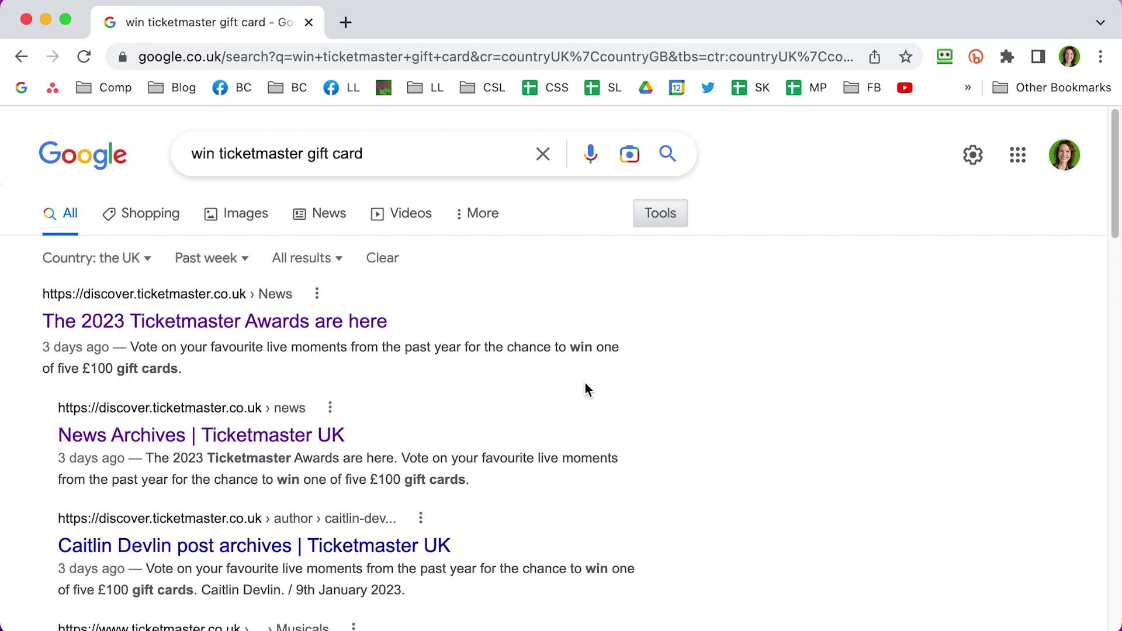
Open 'The 2023 Ticketmaster Awards are here' in a new tab, read it, and return to the results
{"action": "right_click", "coordinate": [297, 329]}
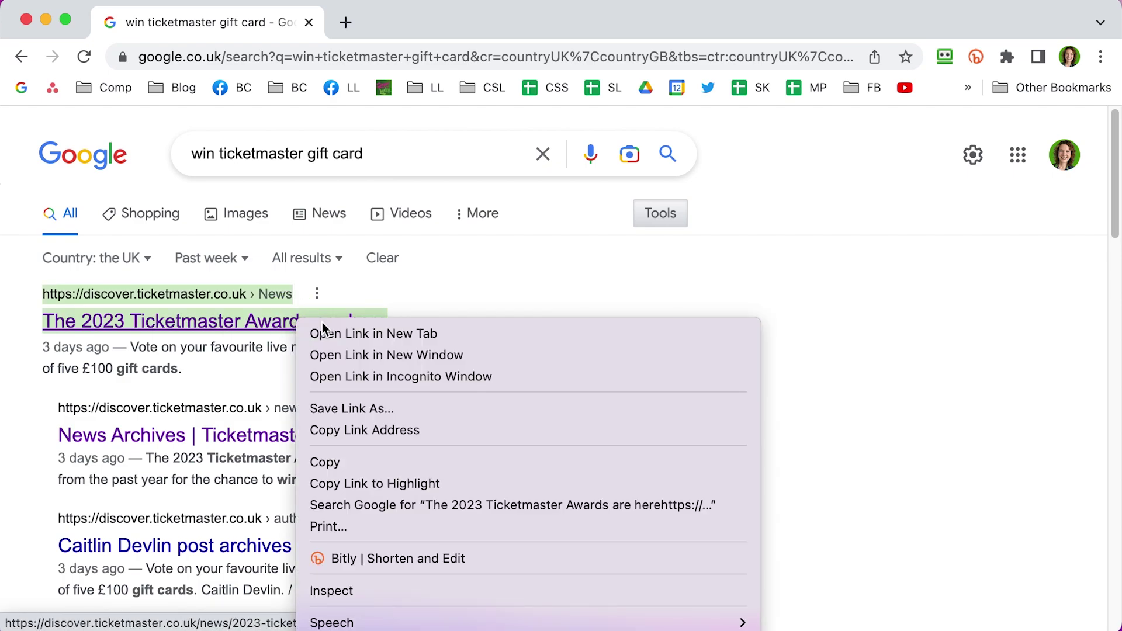
{"action": "left_click", "coordinate": [355, 331]}
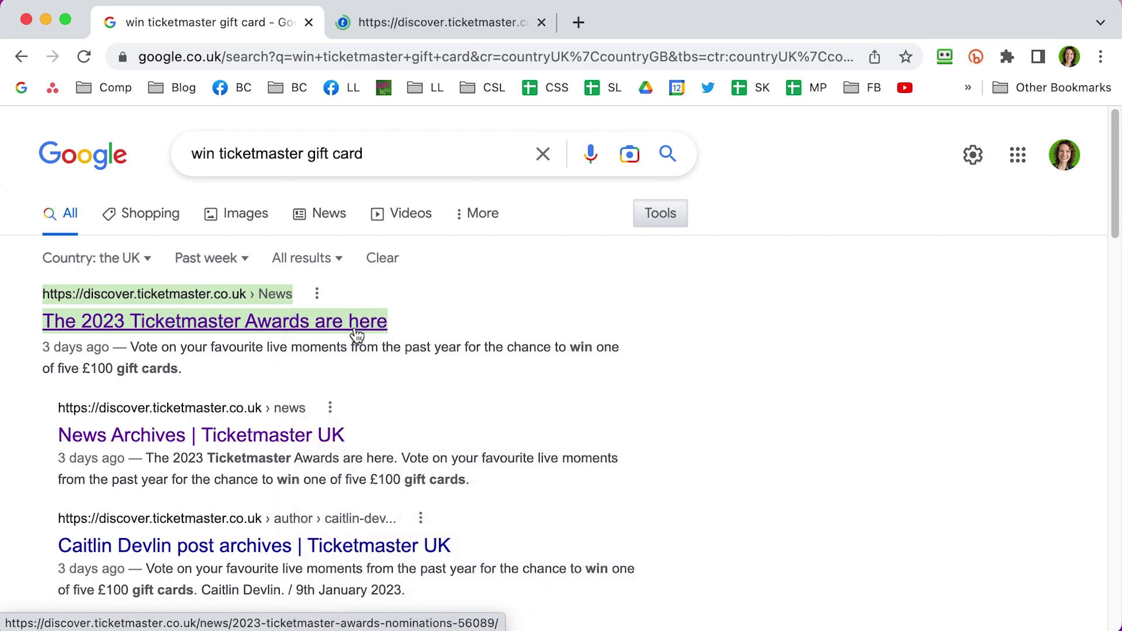
{"action": "left_click", "coordinate": [444, 22]}
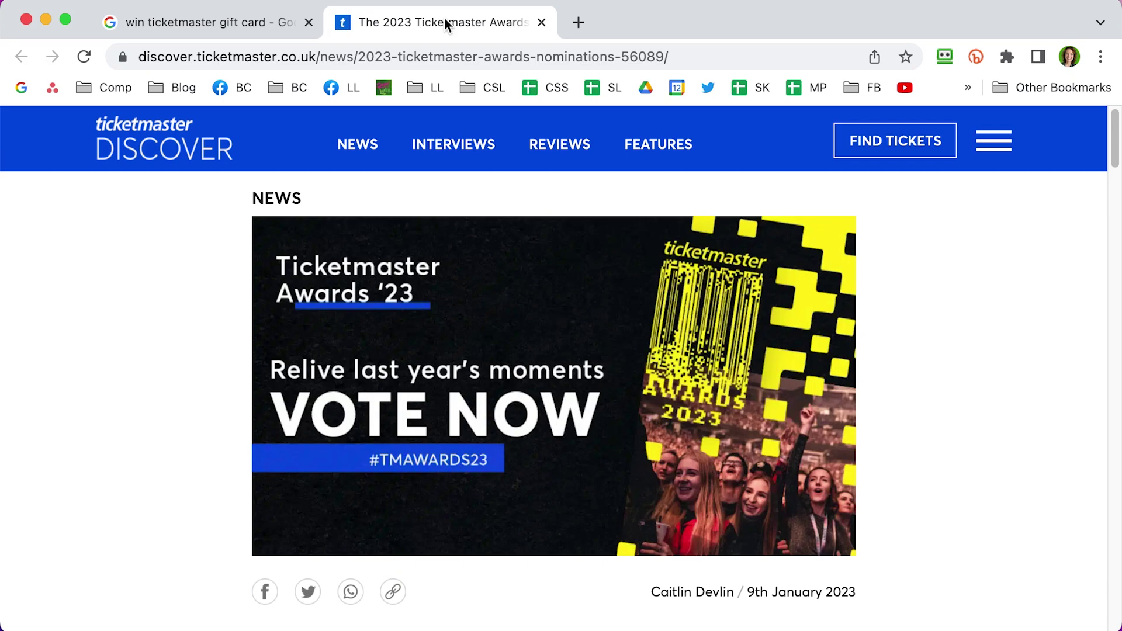
{"action": "scroll", "coordinate": [791, 441], "scroll_direction": "down", "scroll_amount": 8}
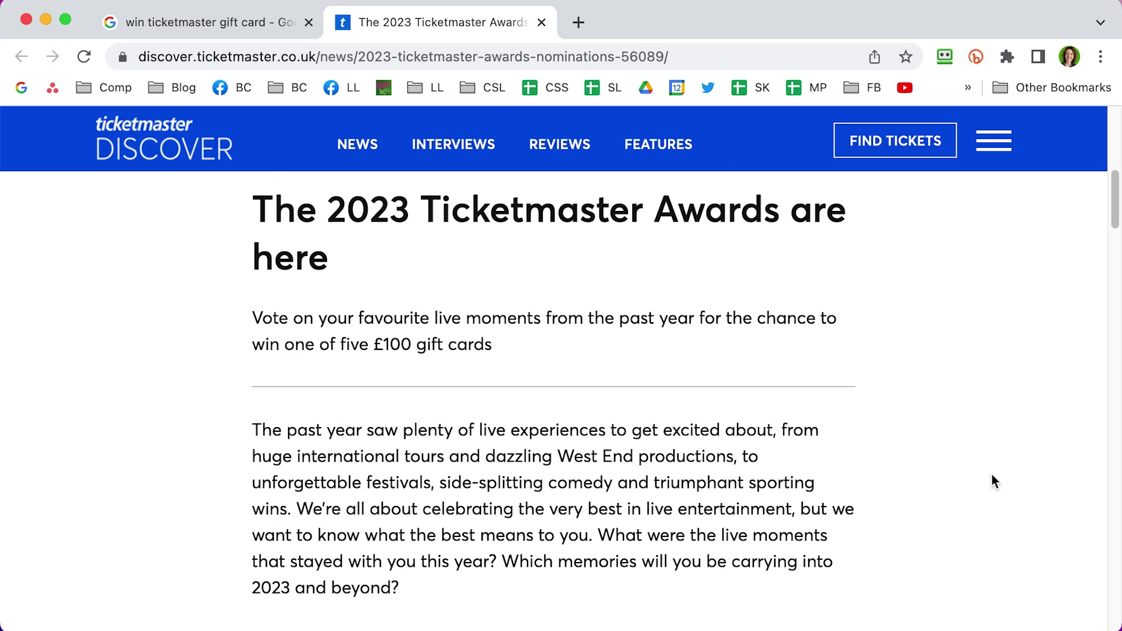
{"action": "scroll", "coordinate": [991, 482], "scroll_direction": "down", "scroll_amount": 5}
{"action": "scroll", "coordinate": [991, 482], "scroll_direction": "down", "scroll_amount": 4}
{"action": "key", "text": "ctrl+shift+Tab"}
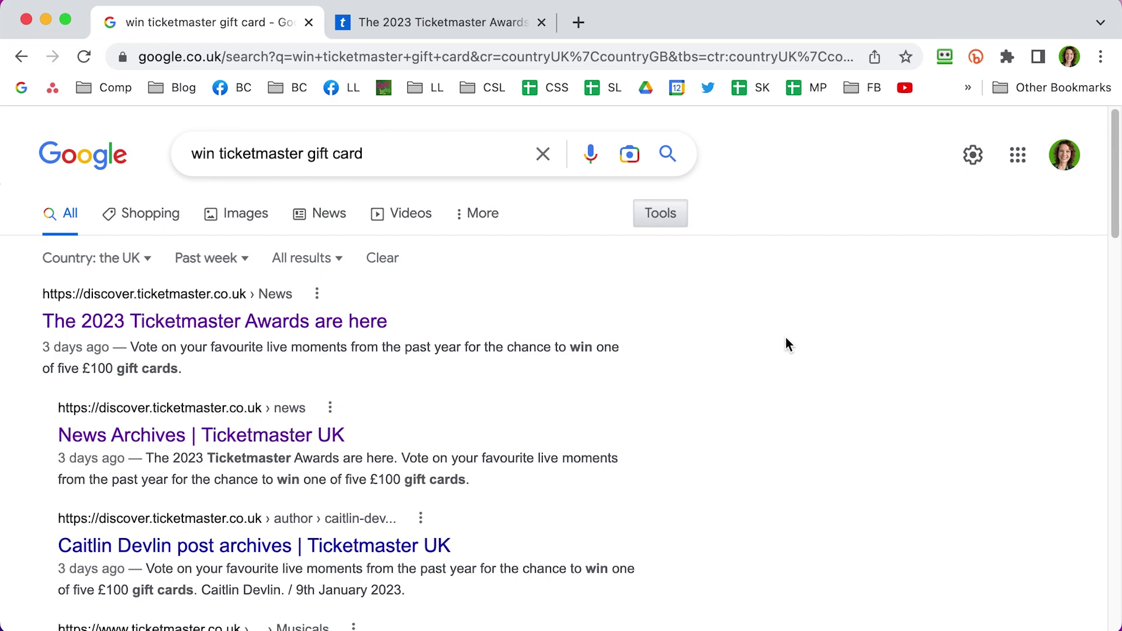
Bookmark the filtered results page into the Wishlist Searches > Events folder
{"action": "left_click", "coordinate": [906, 58]}
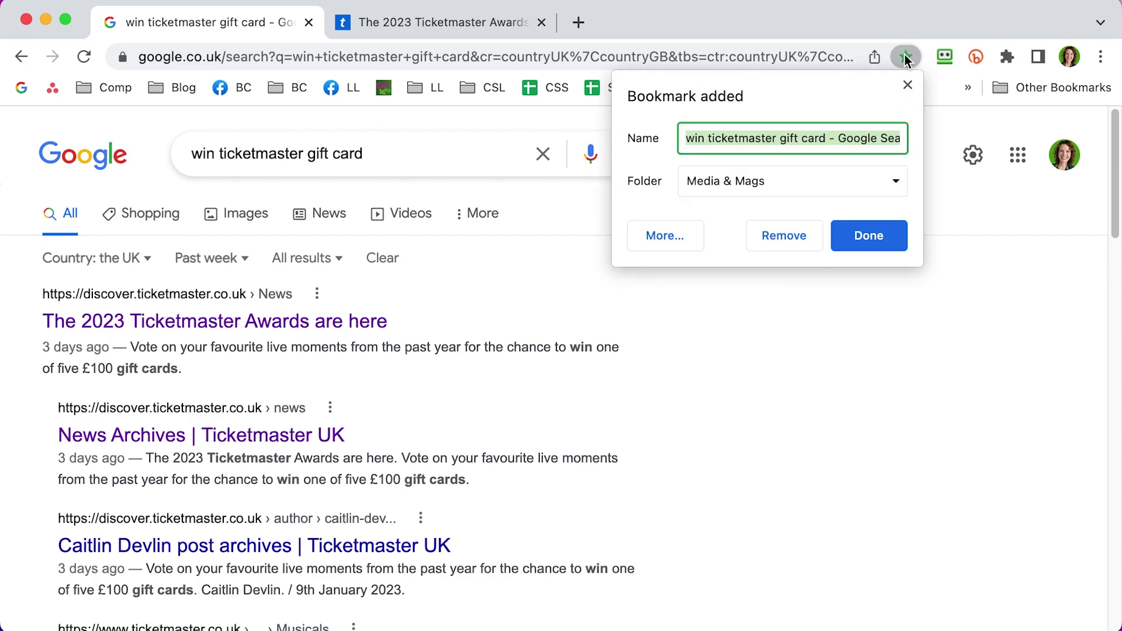
{"action": "left_click", "coordinate": [842, 187]}
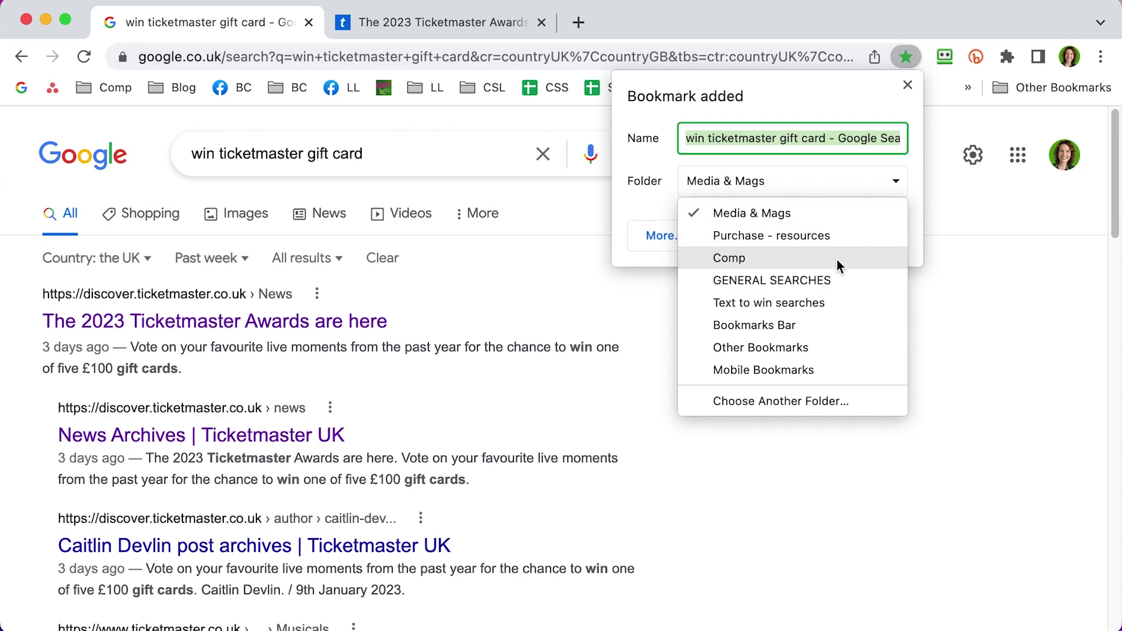
{"action": "left_click", "coordinate": [791, 401]}
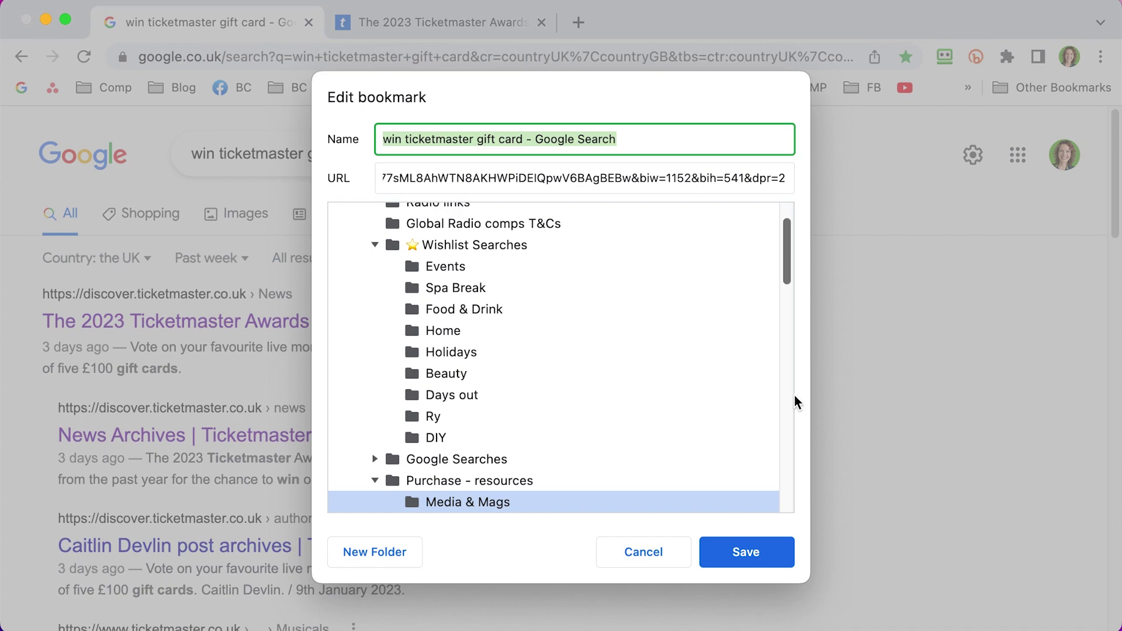
{"action": "left_click", "coordinate": [602, 246]}
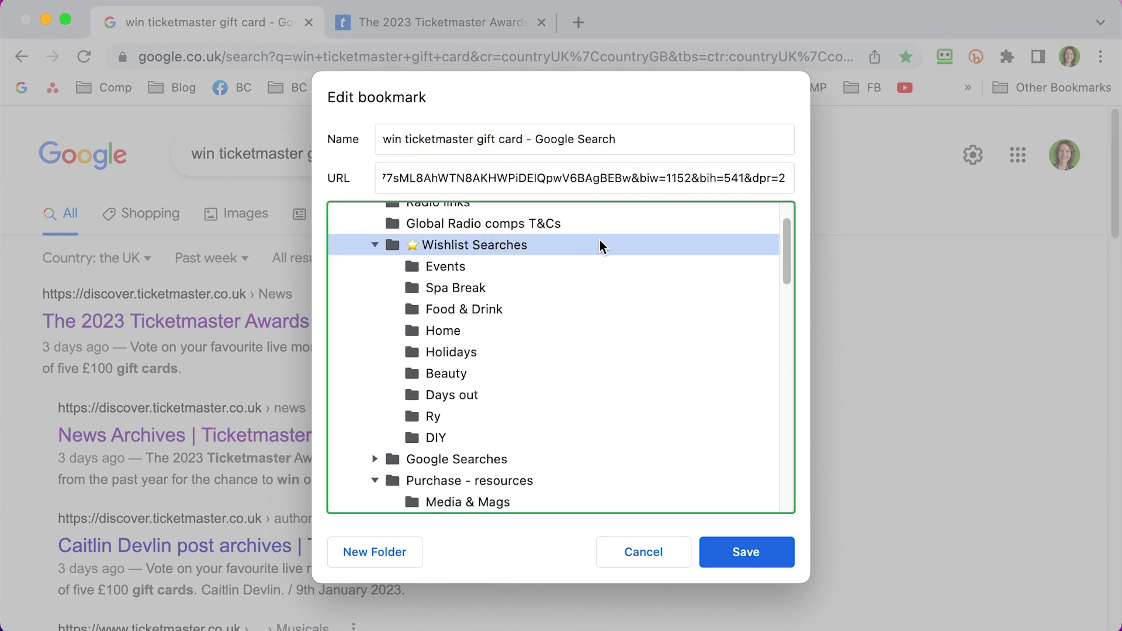
{"action": "left_click", "coordinate": [468, 267]}
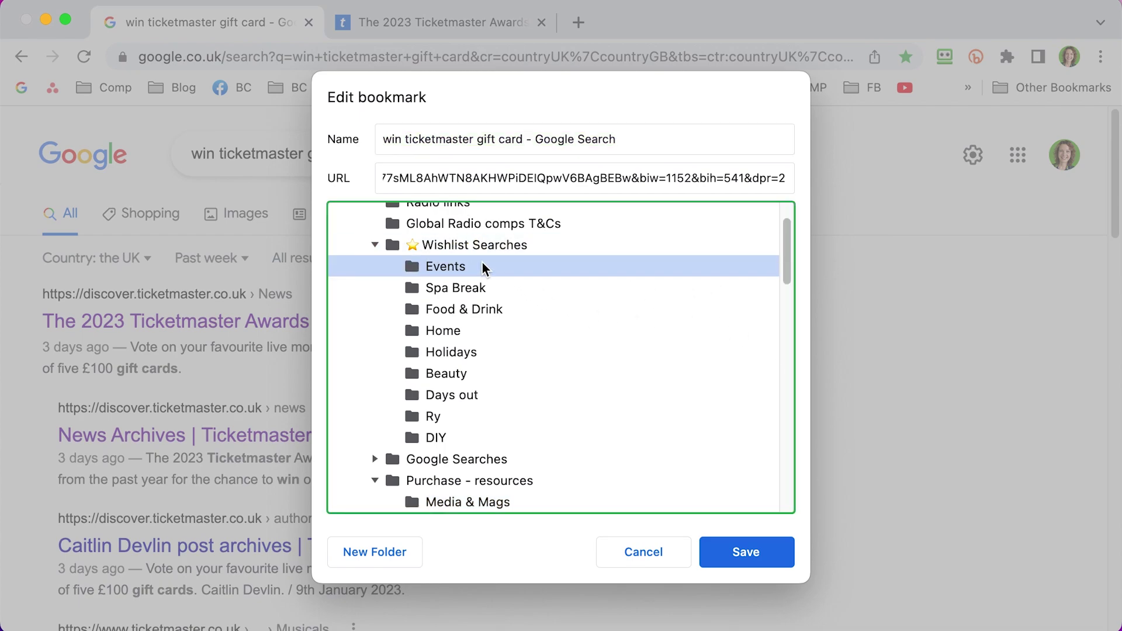
{"action": "left_click", "coordinate": [748, 554]}
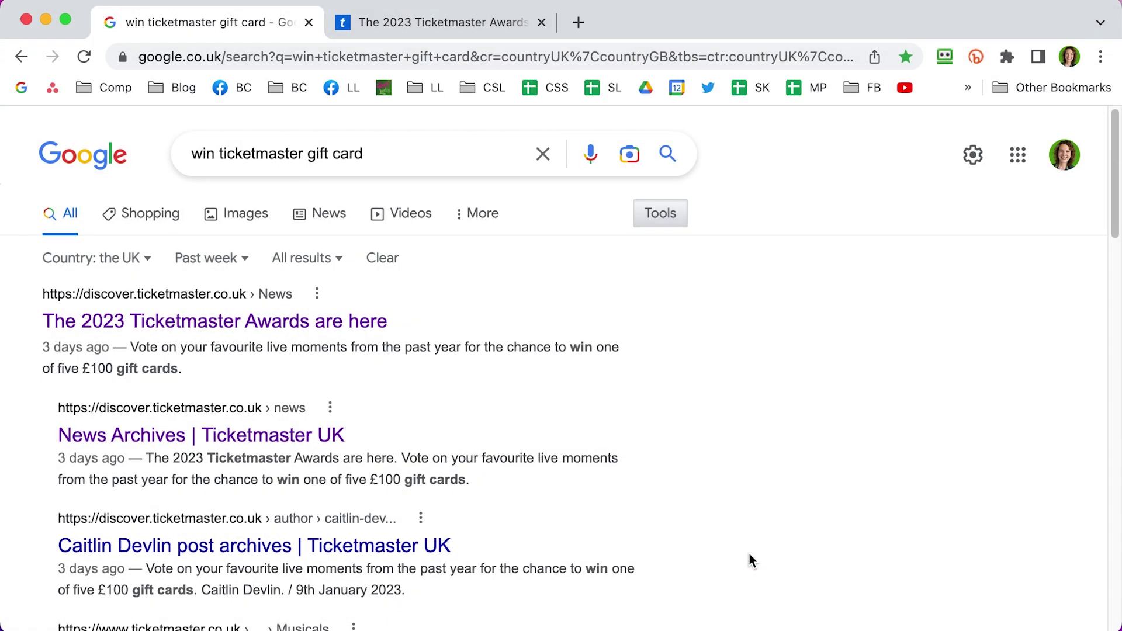
Open the 'win ticketmaster gift card' bookmark from Comp > Wishlist Searches > Events
{"action": "left_click", "coordinate": [94, 89]}
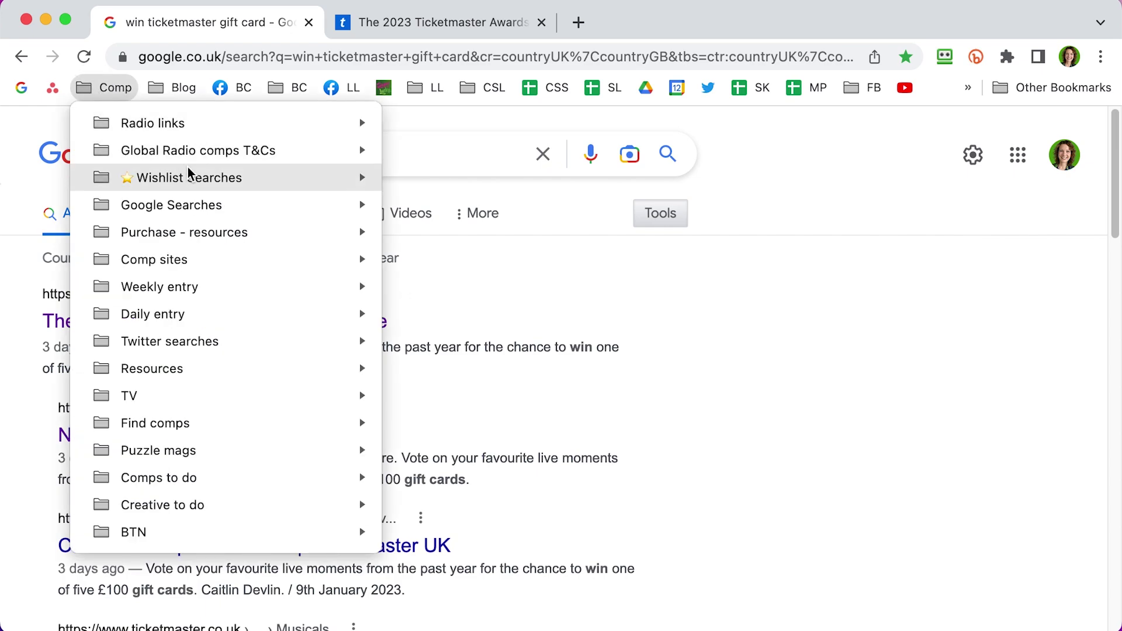
{"action": "mouse_move", "coordinate": [187, 178]}
{"action": "mouse_move", "coordinate": [509, 210]}
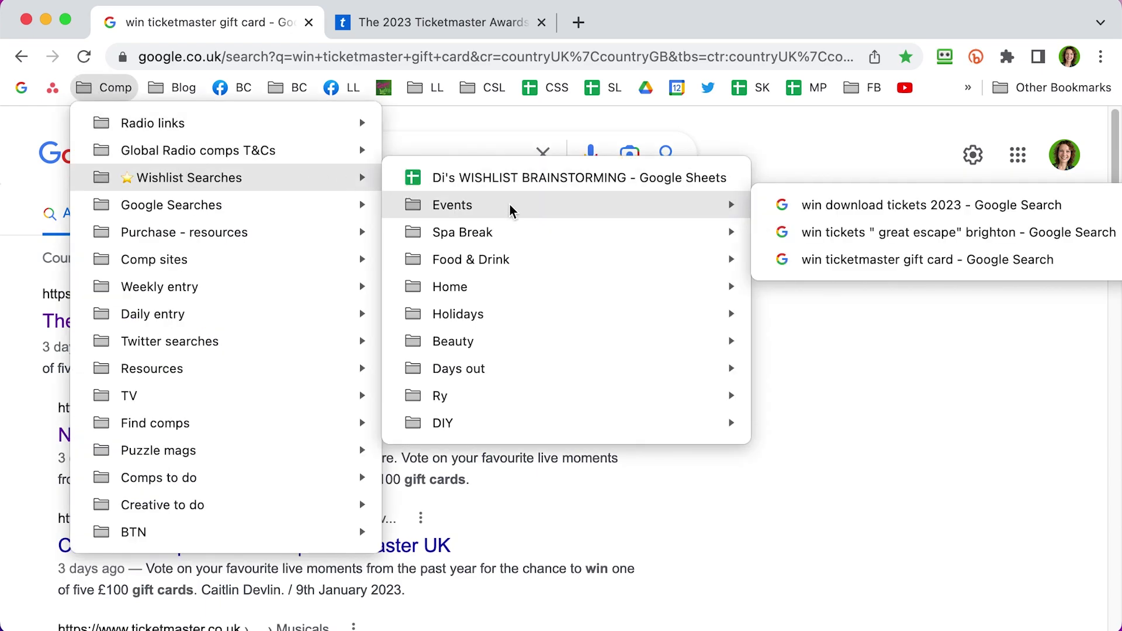
{"action": "left_click", "coordinate": [840, 260]}
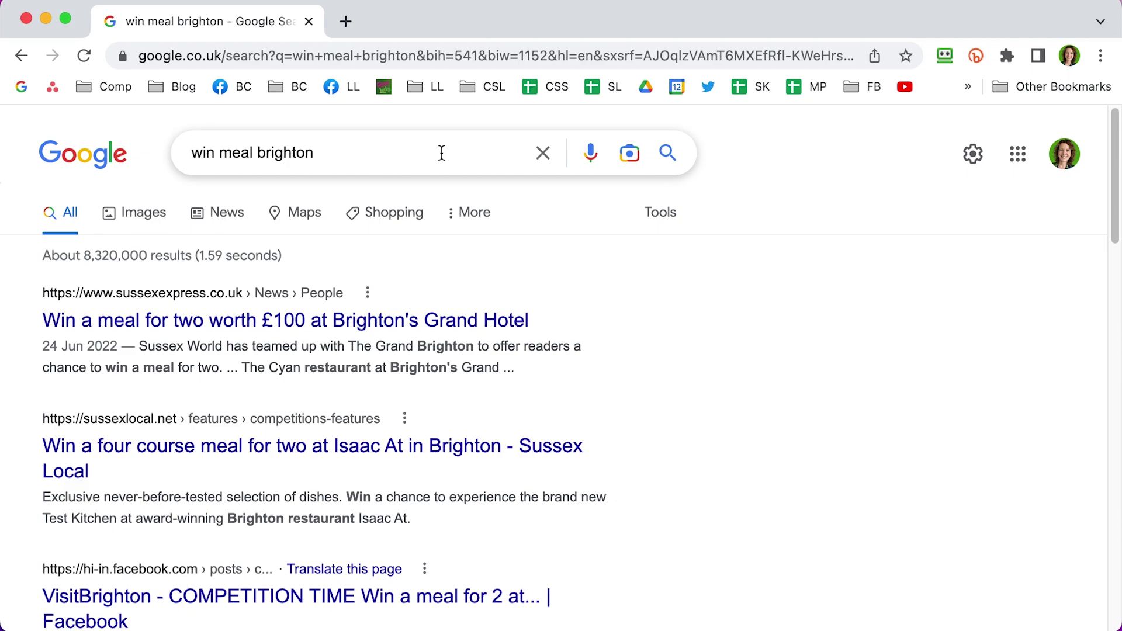
Limit the win meal brighton results to Country: the UK and Past month
{"action": "left_click", "coordinate": [661, 212]}
{"action": "left_click", "coordinate": [92, 256]}
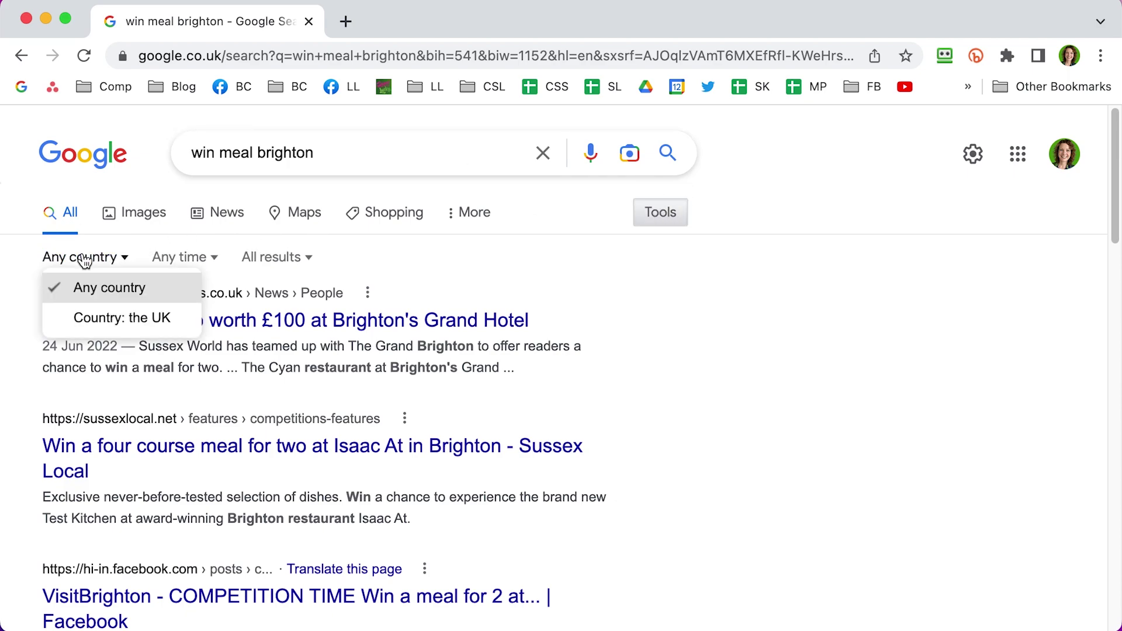
{"action": "left_click", "coordinate": [101, 320]}
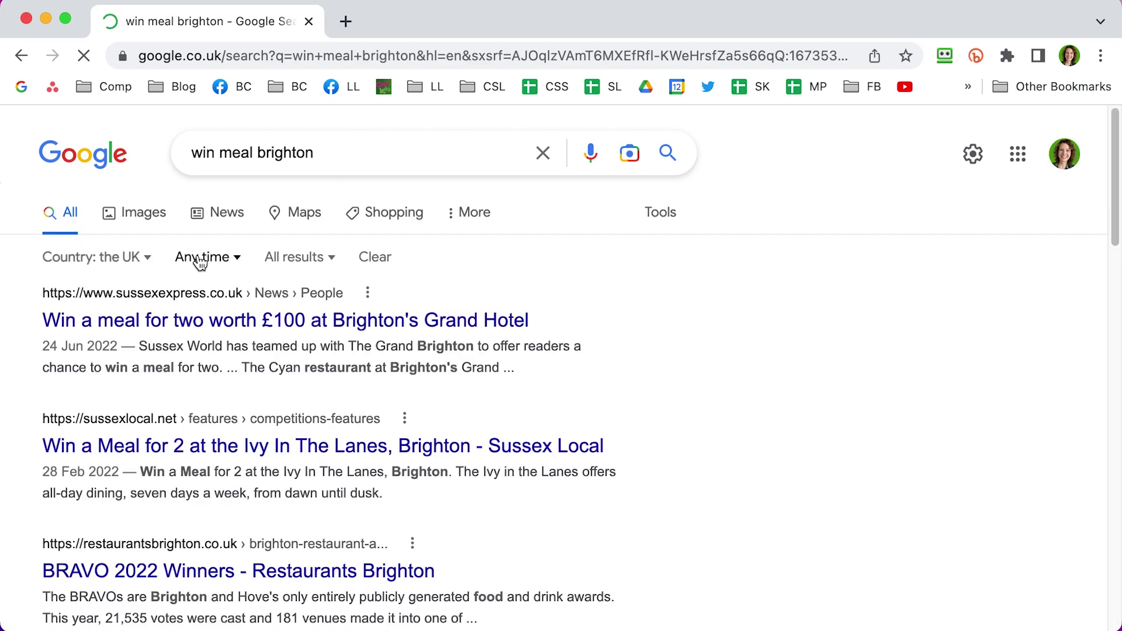
{"action": "left_click", "coordinate": [201, 258]}
{"action": "left_click", "coordinate": [256, 409]}
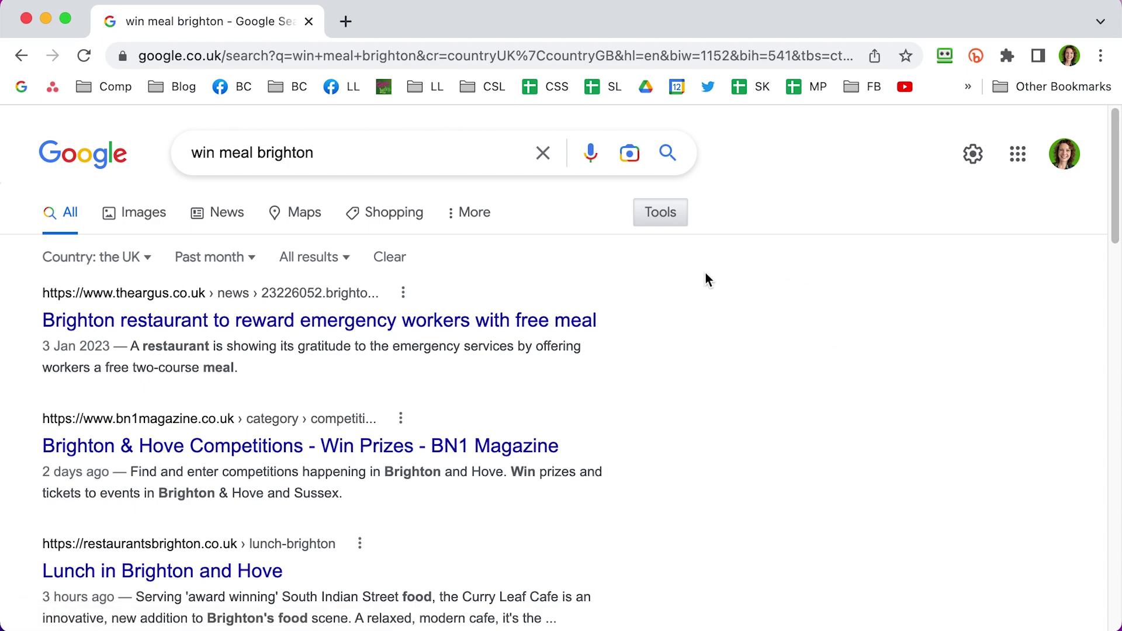
Change the query to the phrase search "win a meal" brighton and rerun it
{"action": "left_click", "coordinate": [196, 152]}
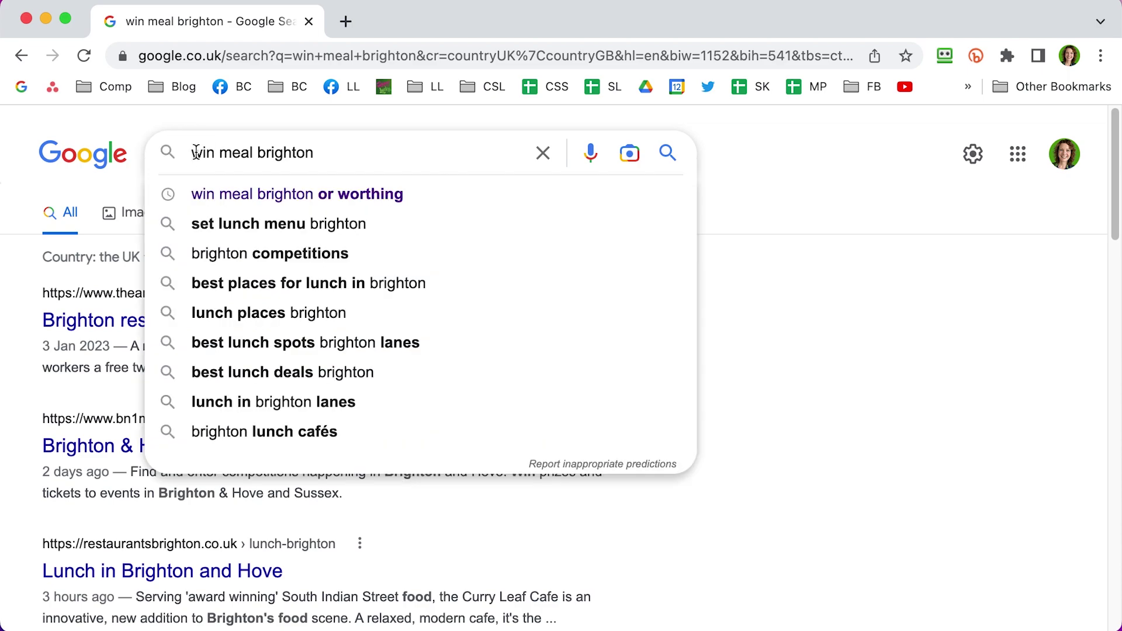
{"action": "type", "text": "\""}
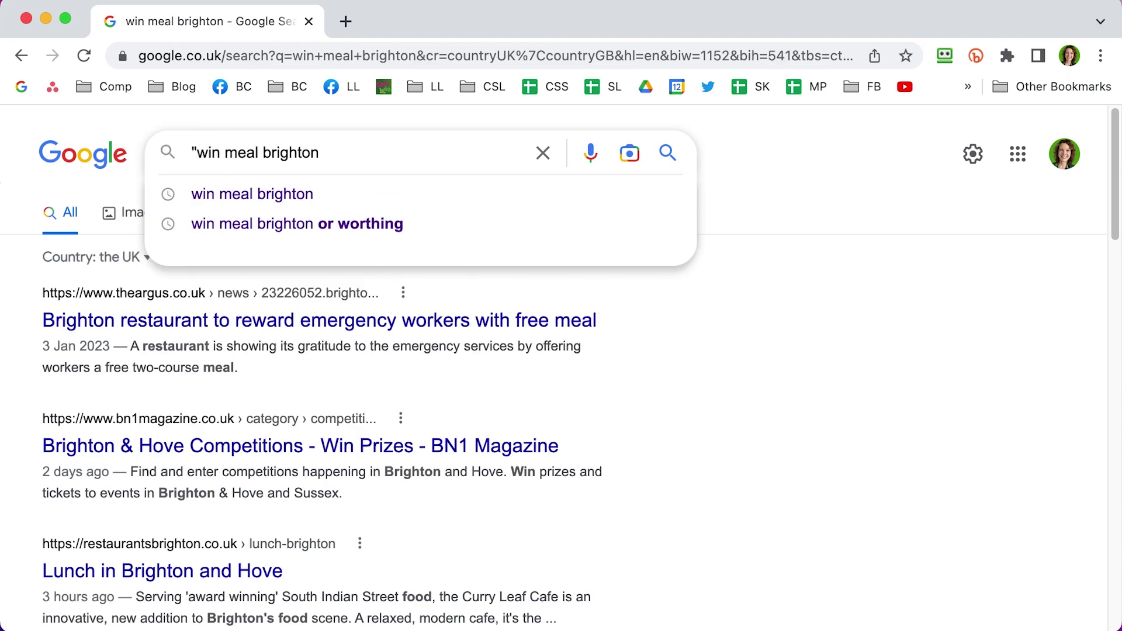
{"action": "left_click", "coordinate": [224, 154]}
{"action": "type", "text": "a"}
{"action": "left_click", "coordinate": [272, 153]}
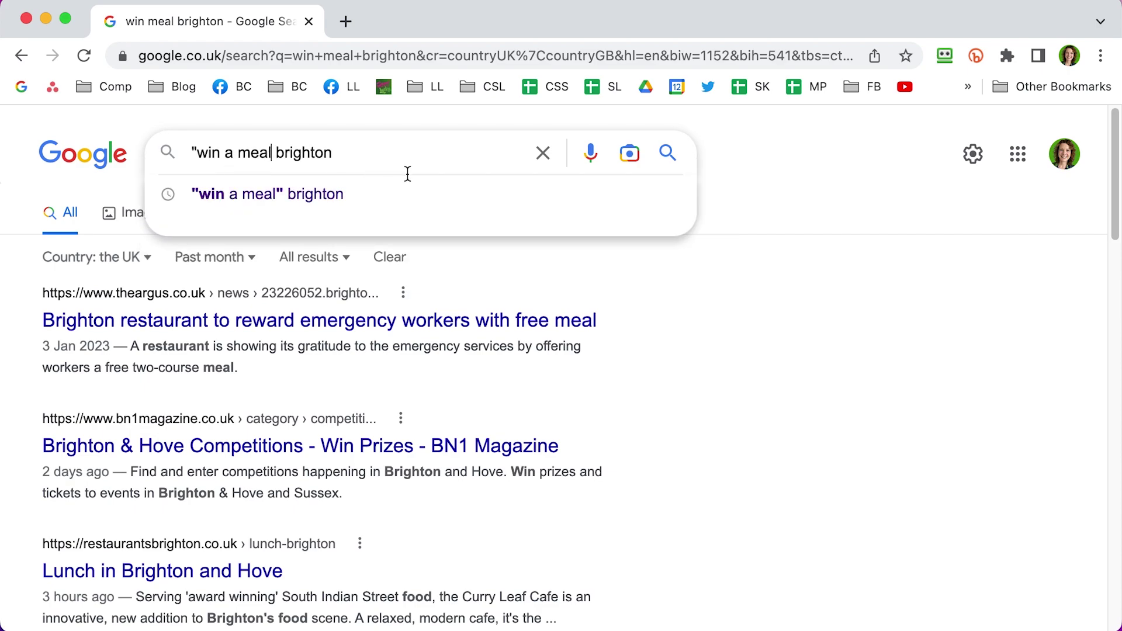
{"action": "type", "text": "\""}
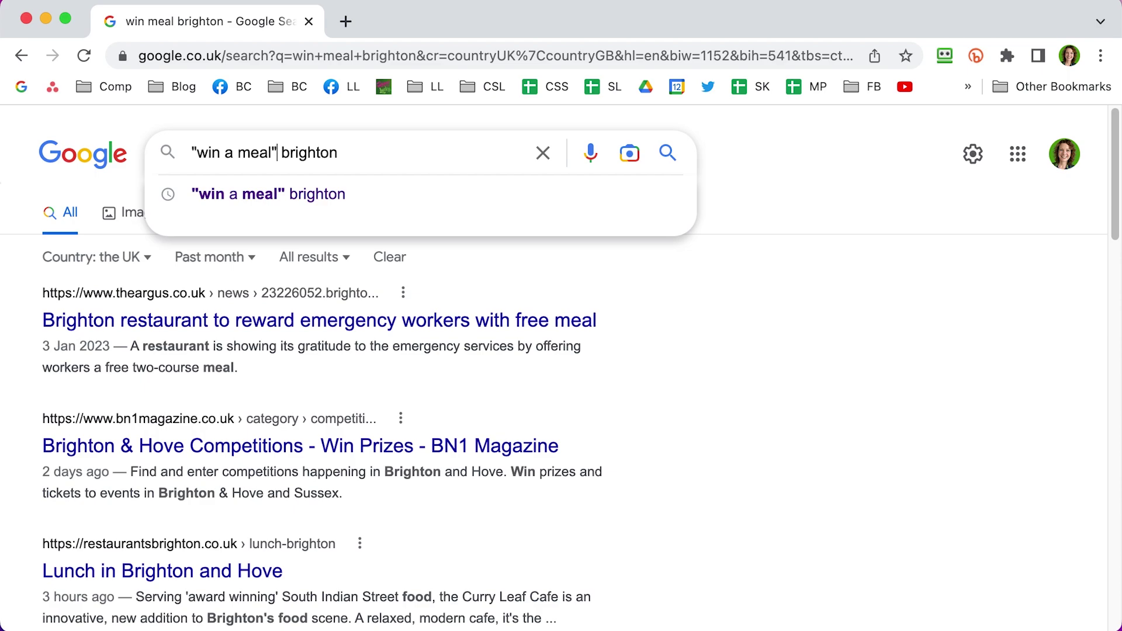
{"action": "key", "text": "Return"}
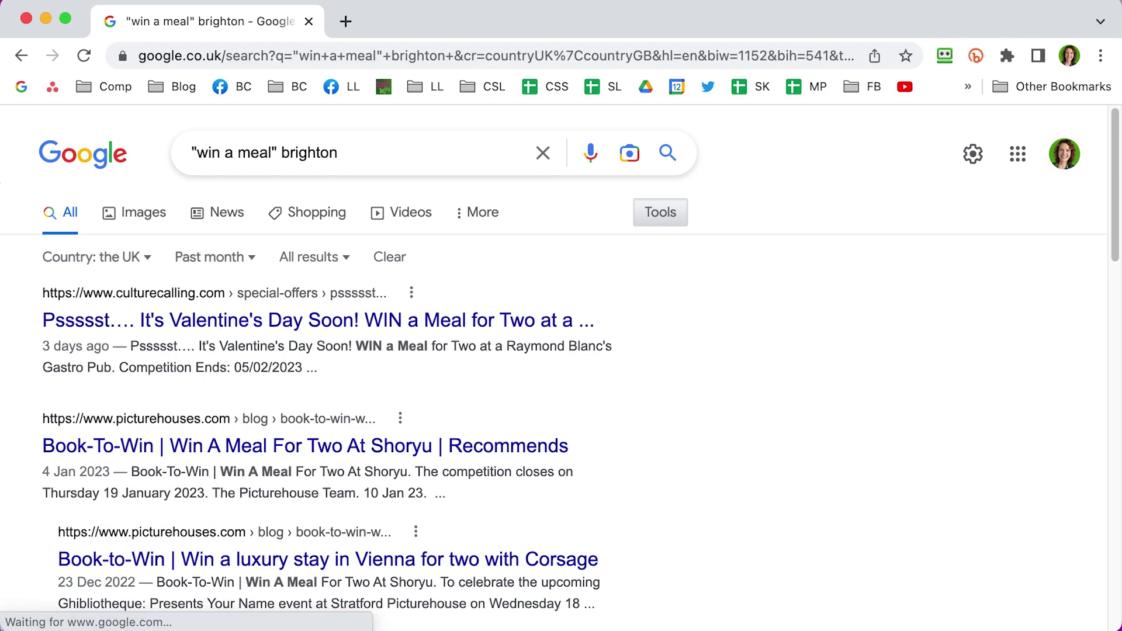
Add 'OR london' to the query and search "win a meal" brighton OR london
{"action": "left_click", "coordinate": [368, 153]}
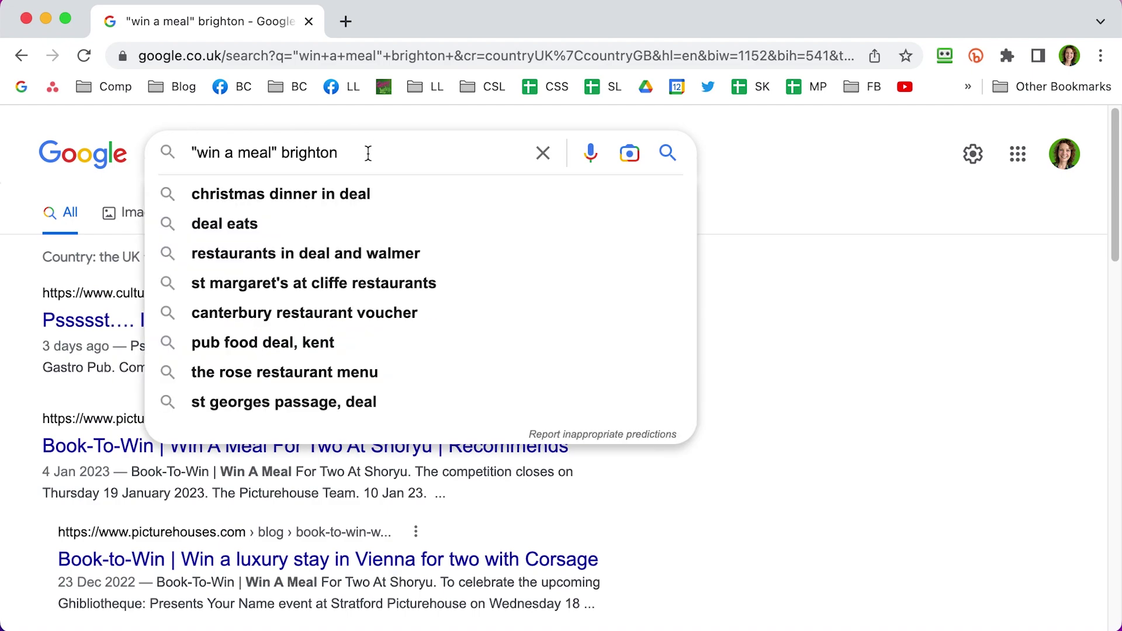
{"action": "type", "text": "OR "}
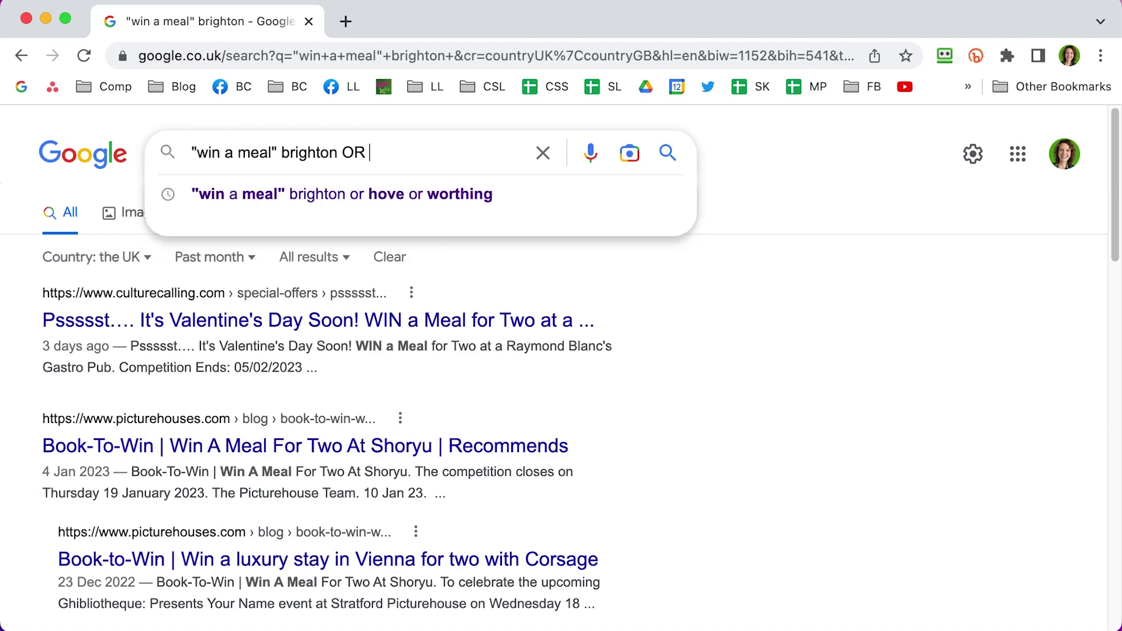
{"action": "type", "text": "lon"}
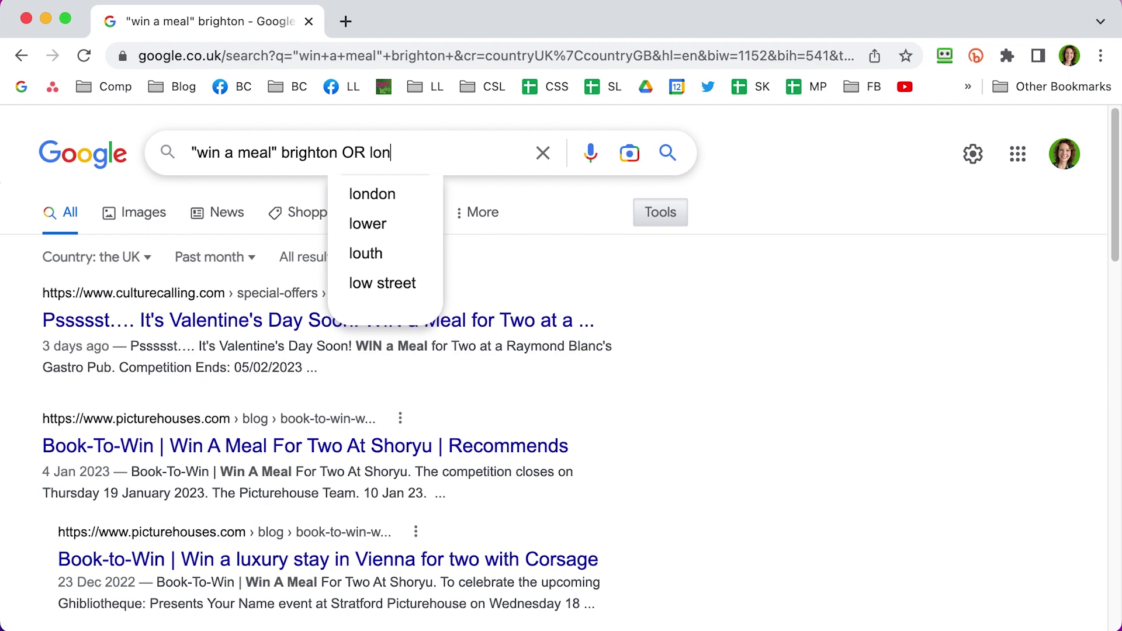
{"action": "type", "text": "don"}
{"action": "key", "text": "Return"}
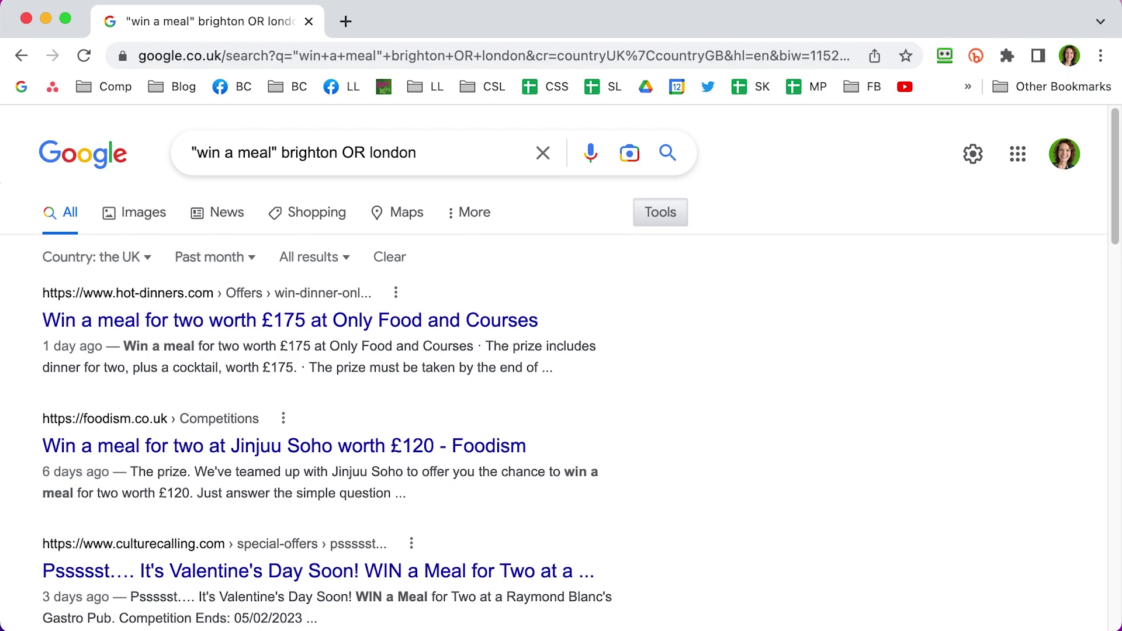
Rerun the search without OR, then restore OR and search again
{"action": "left_click_drag", "start_coordinate": [360, 151], "coordinate": [343, 152]}
{"action": "key", "text": "BackSpace"}
{"action": "key", "text": "Return"}
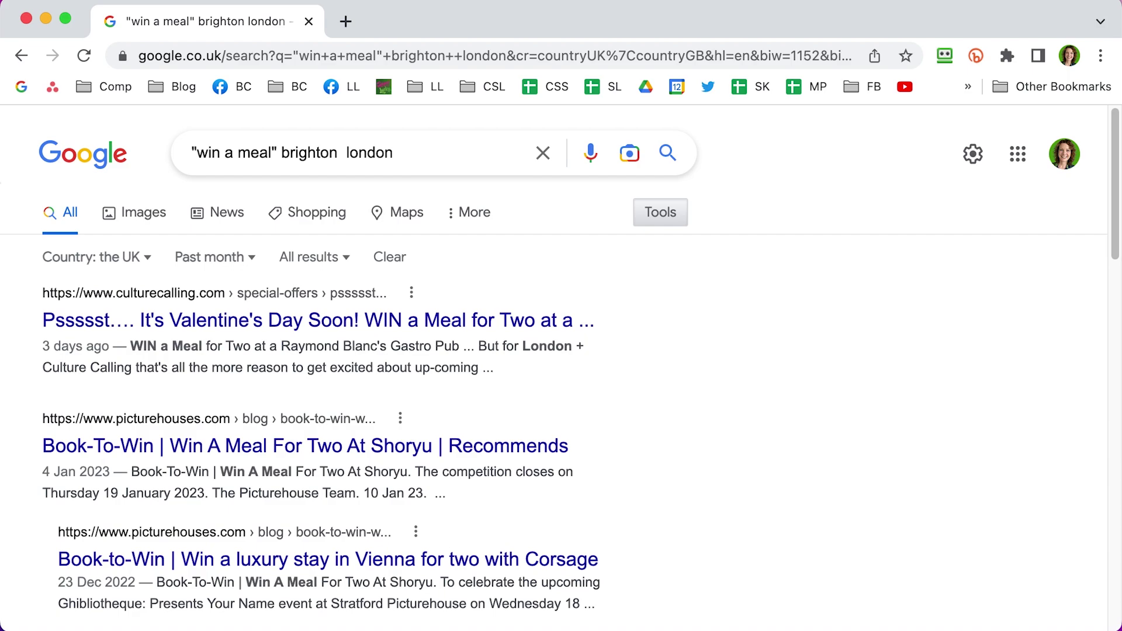
{"action": "left_click", "coordinate": [343, 153]}
{"action": "type", "text": "OR"}
{"action": "key", "text": "Return"}
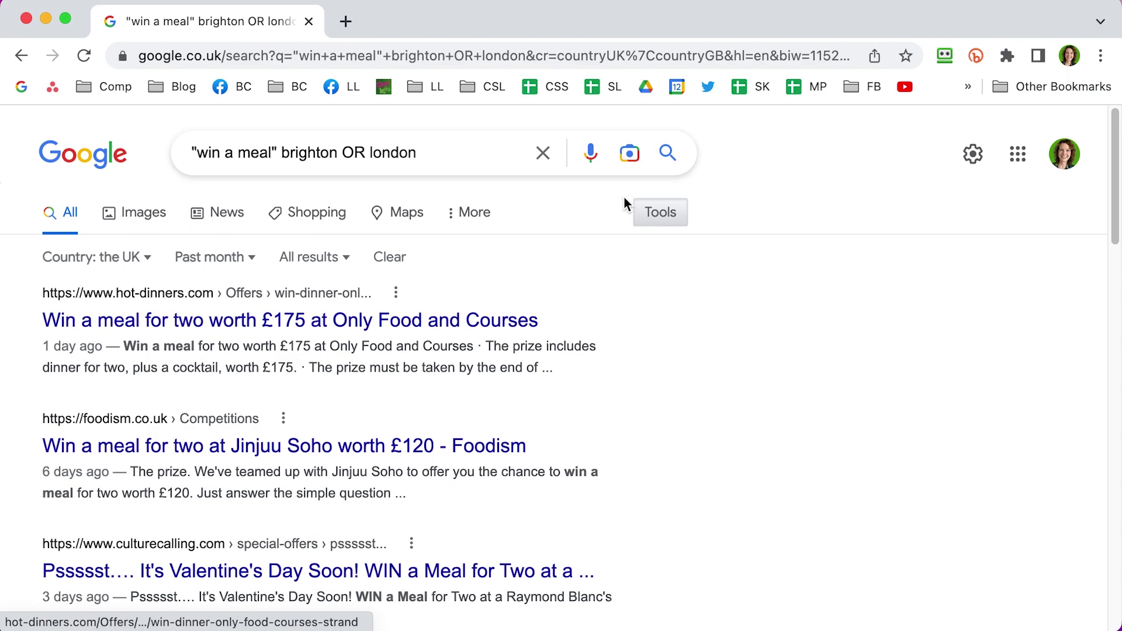
Open the Only Food and Courses, Jinjuu Soho and Shoryu results in new tabs
{"action": "right_click", "coordinate": [444, 320]}
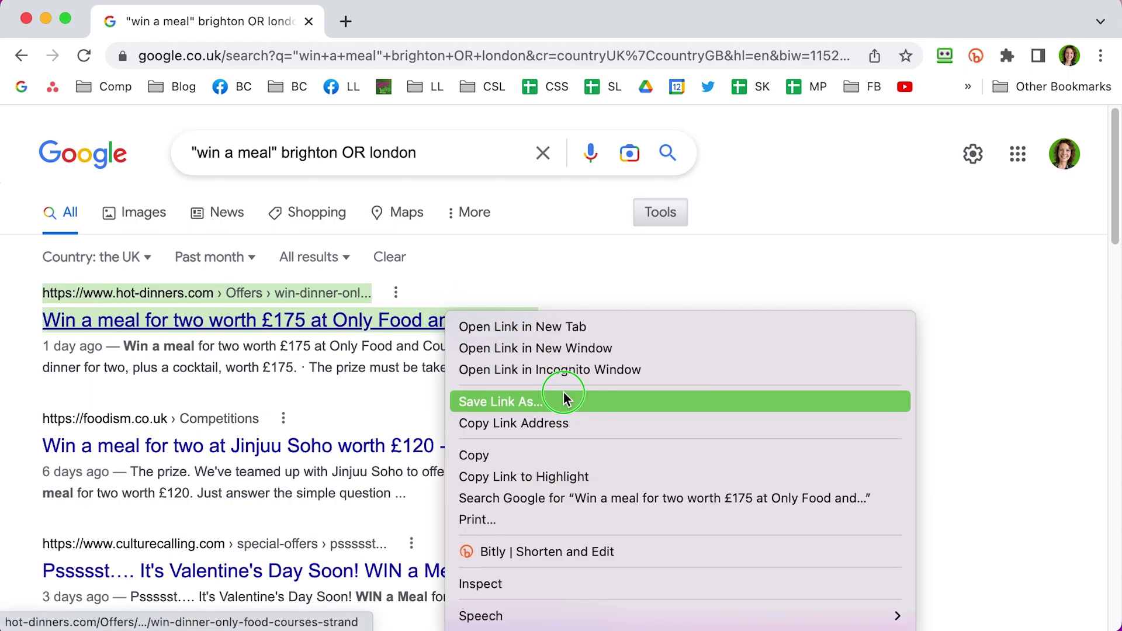
{"action": "left_click", "coordinate": [578, 329]}
{"action": "right_click", "coordinate": [441, 452]}
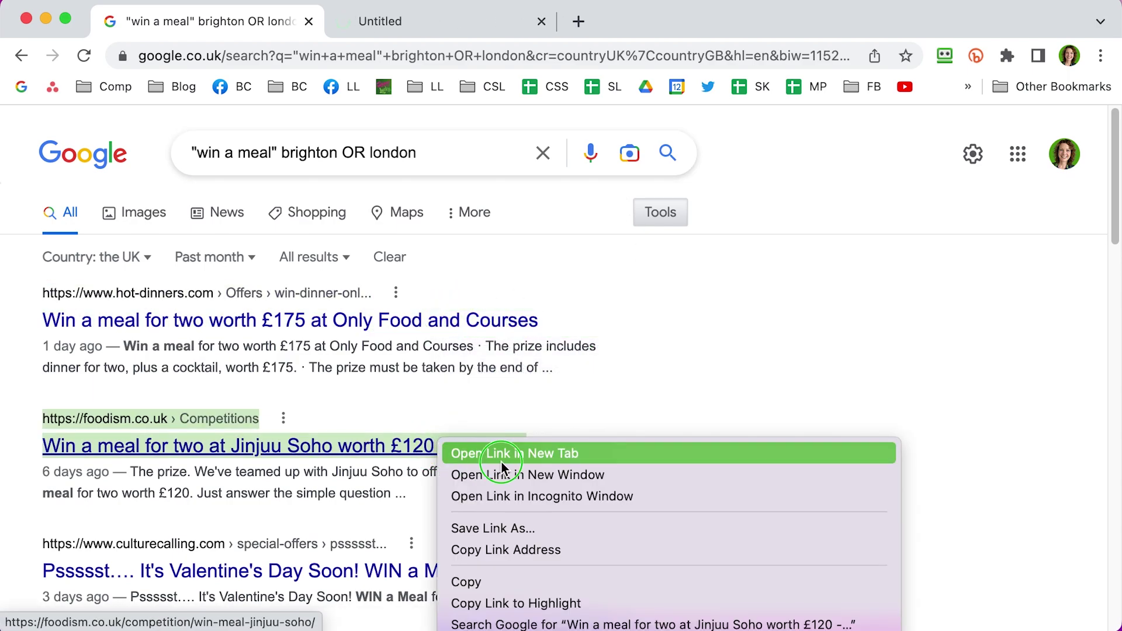
{"action": "left_click", "coordinate": [501, 456]}
{"action": "scroll", "coordinate": [672, 456], "scroll_direction": "down", "scroll_amount": 4}
{"action": "scroll", "coordinate": [703, 485], "scroll_direction": "down", "scroll_amount": 5}
{"action": "scroll", "coordinate": [608, 275], "scroll_direction": "up", "scroll_amount": 2}
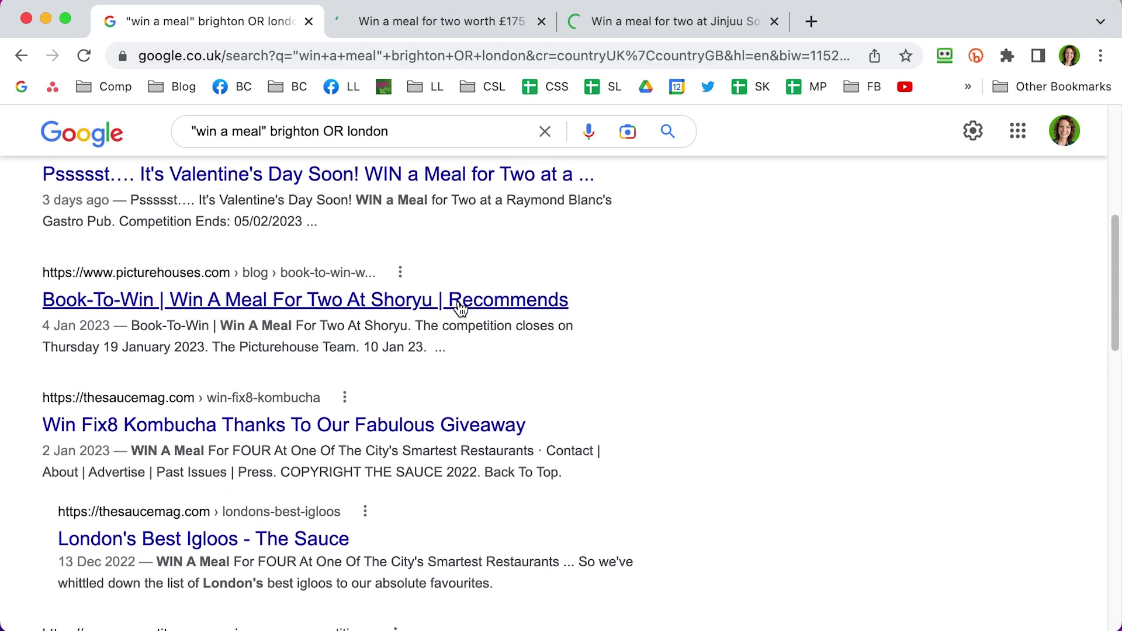
{"action": "right_click", "coordinate": [535, 301]}
{"action": "left_click", "coordinate": [544, 315]}
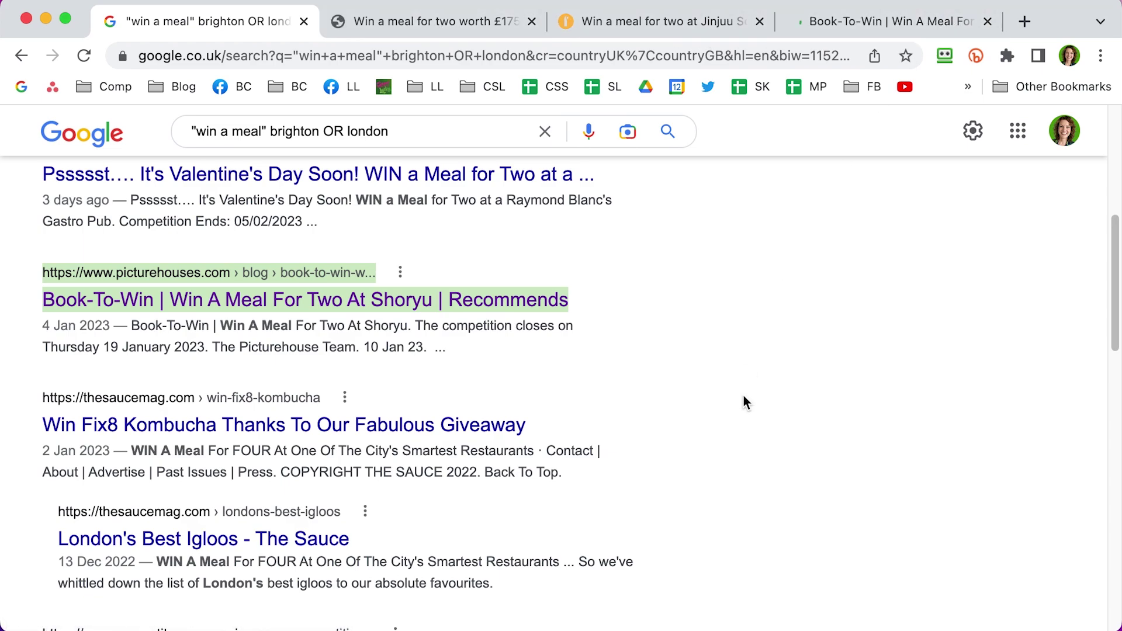
Add -curry to the query to exclude curry results and rerun the search
{"action": "scroll", "coordinate": [760, 394], "scroll_direction": "down", "scroll_amount": 1}
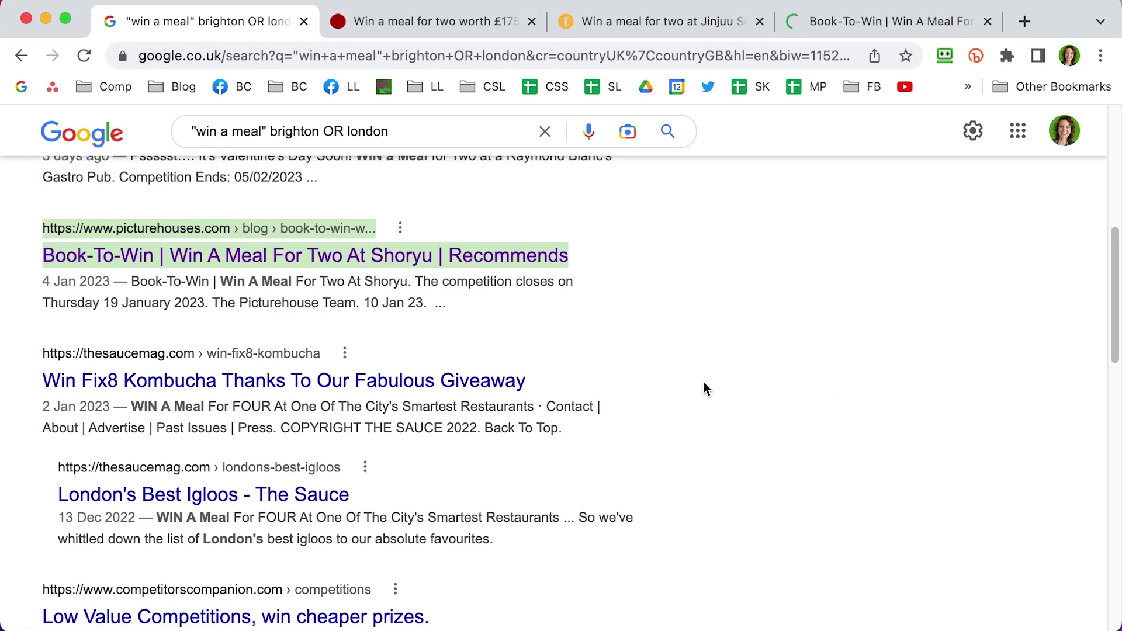
{"action": "scroll", "coordinate": [450, 160], "scroll_direction": "up", "scroll_amount": 7}
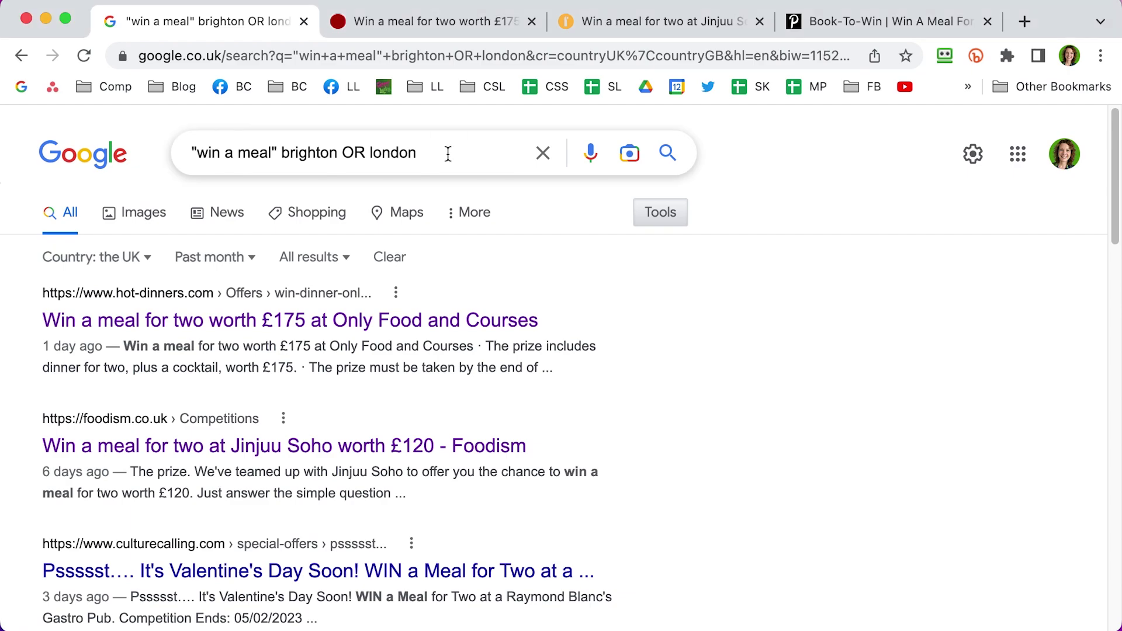
{"action": "left_click", "coordinate": [449, 153]}
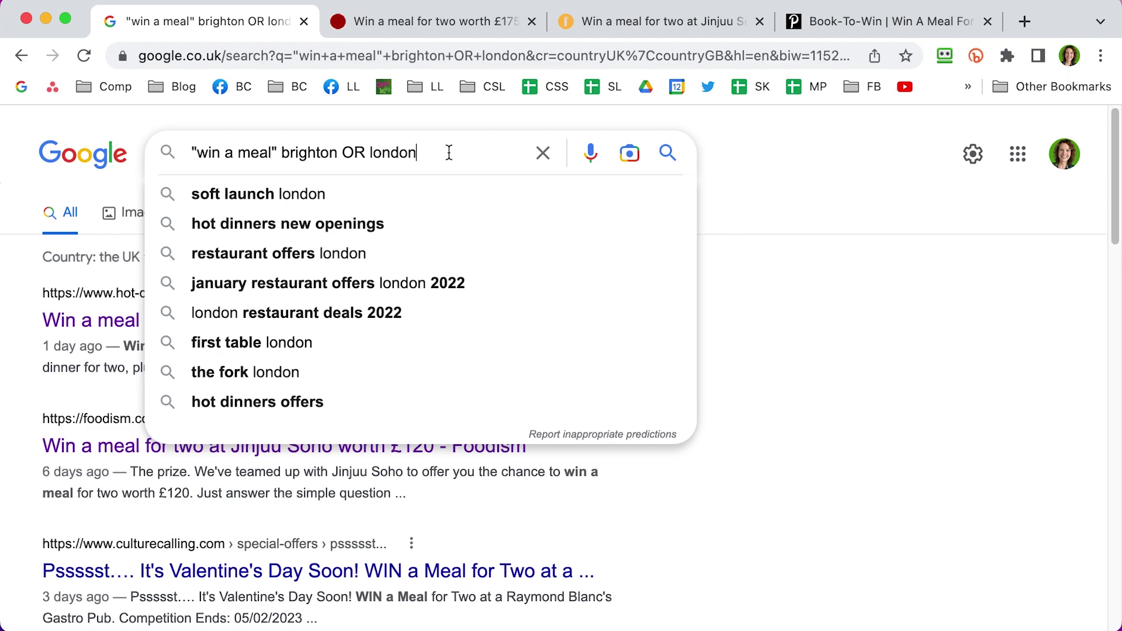
{"action": "type", "text": "-curry"}
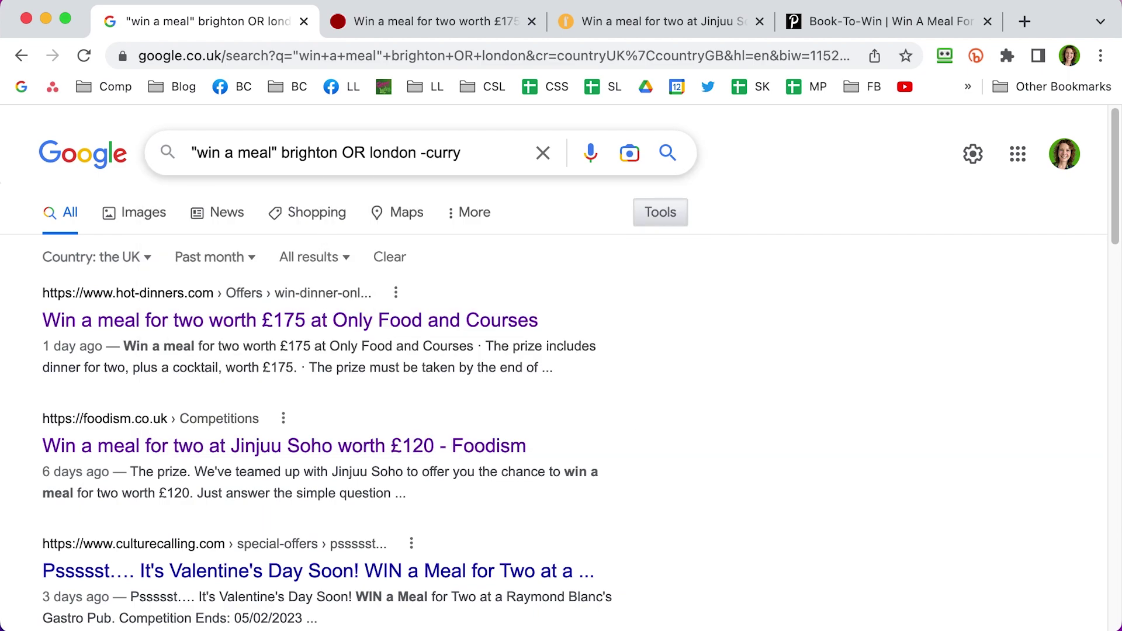
{"action": "key", "text": "Return"}
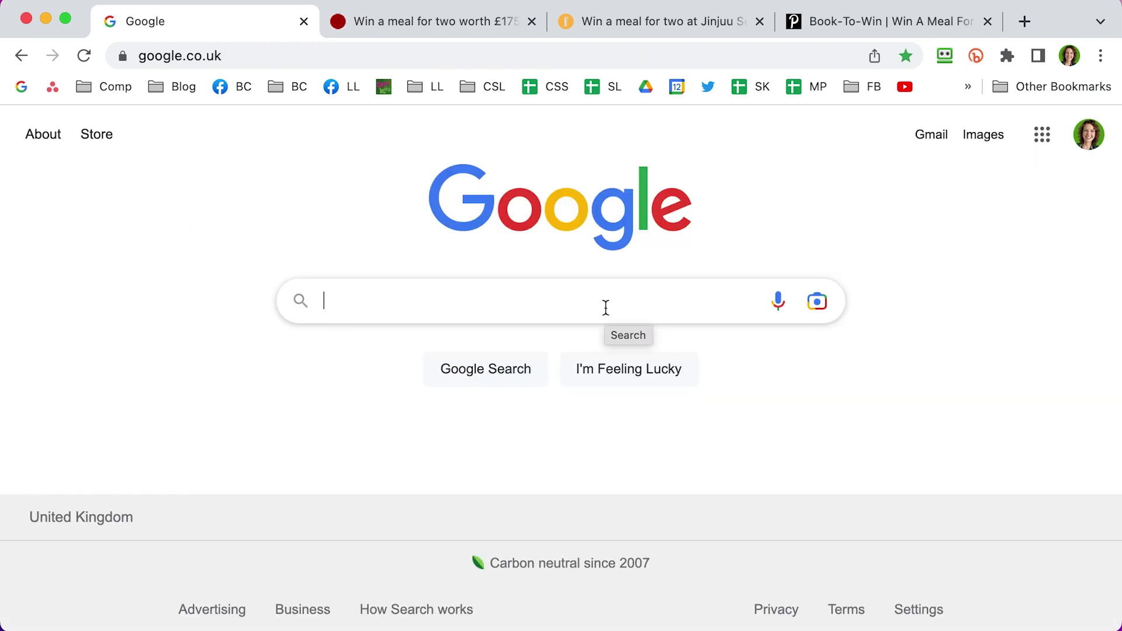
Search for "proof of purchase" limited to UK results from the past week
{"action": "type", "text": "\""}
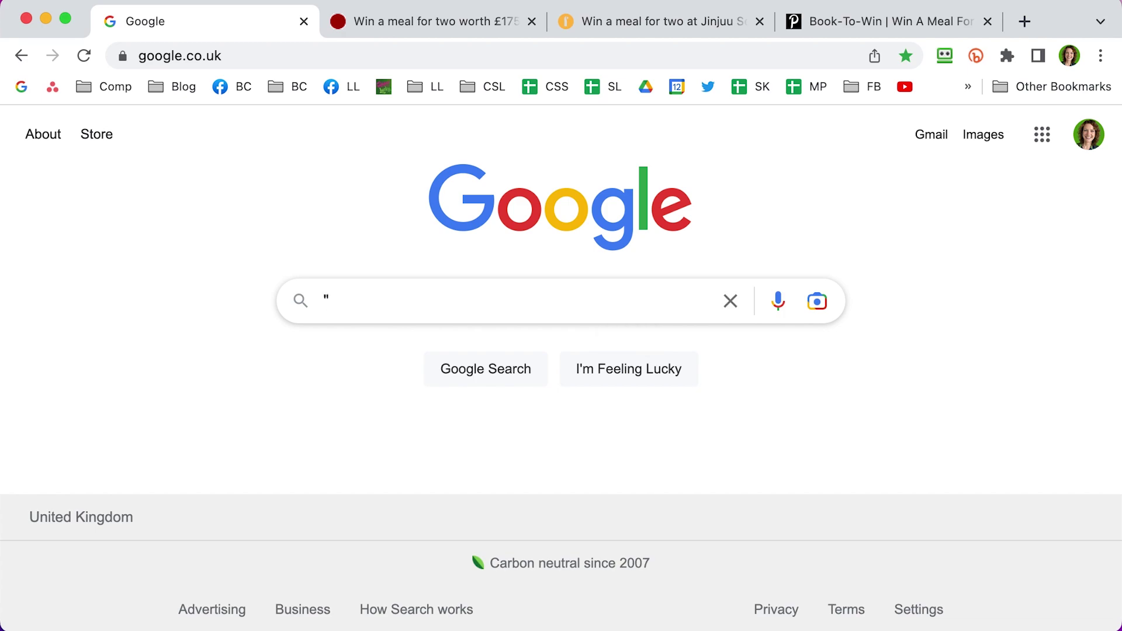
{"action": "type", "text": "proof of purchase"}
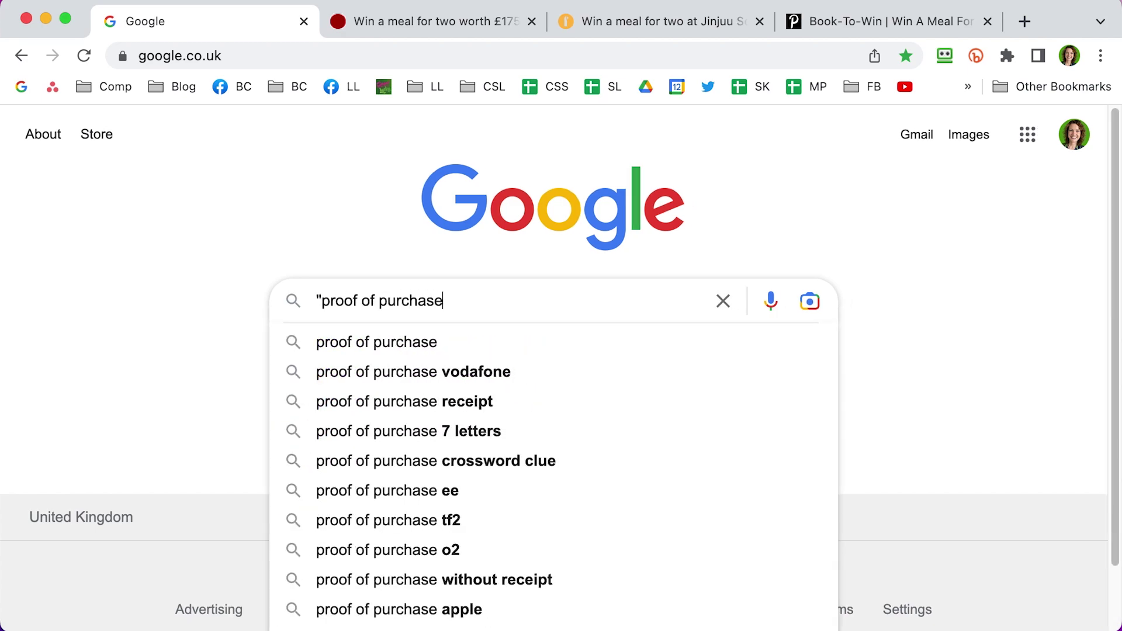
{"action": "type", "text": "\""}
{"action": "key", "text": "Return"}
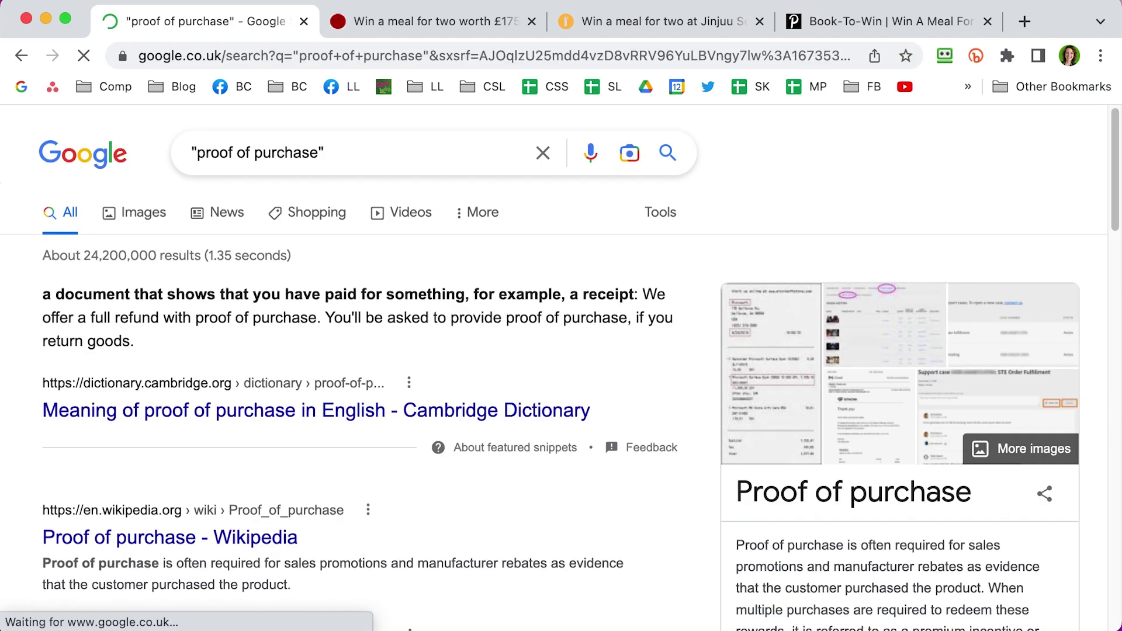
{"action": "left_click", "coordinate": [657, 217]}
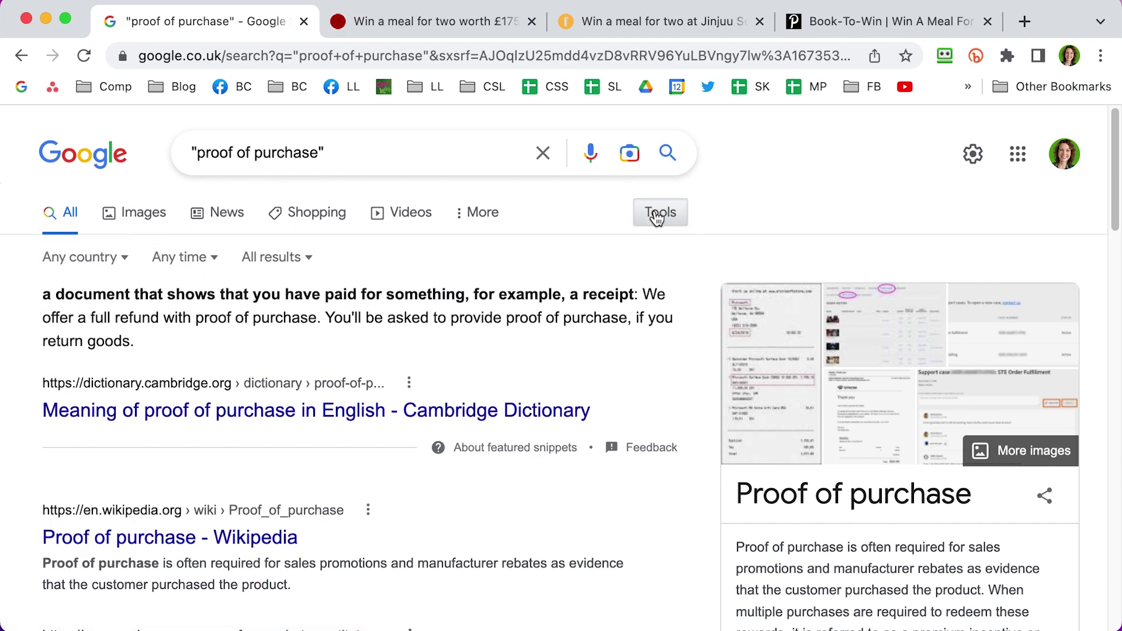
{"action": "left_click", "coordinate": [82, 259]}
{"action": "left_click", "coordinate": [183, 317]}
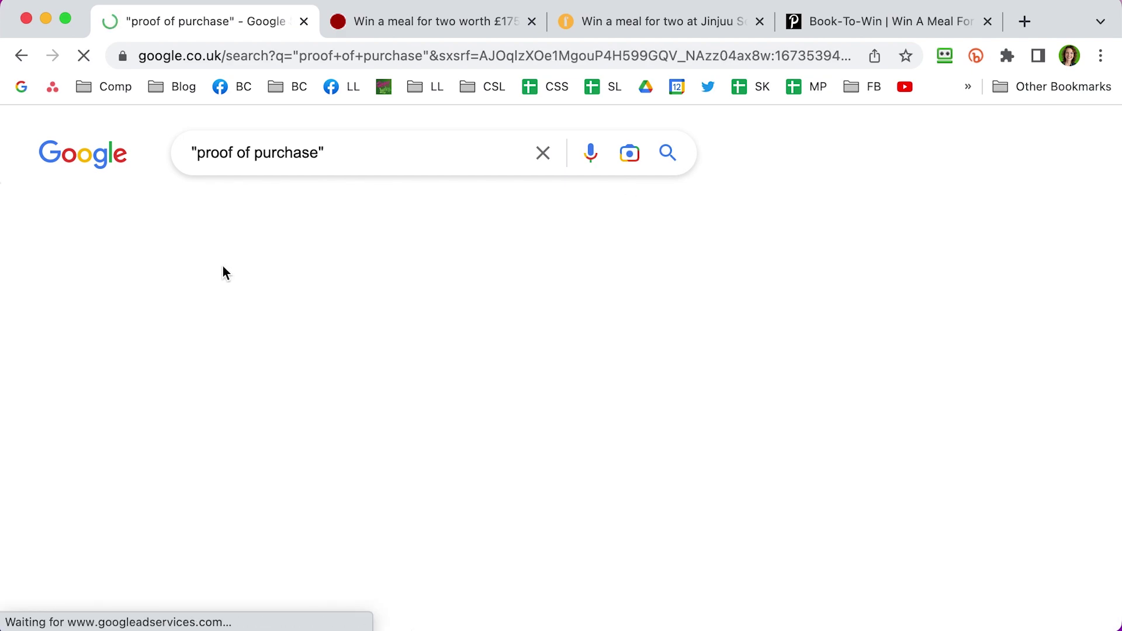
{"action": "left_click", "coordinate": [202, 262]}
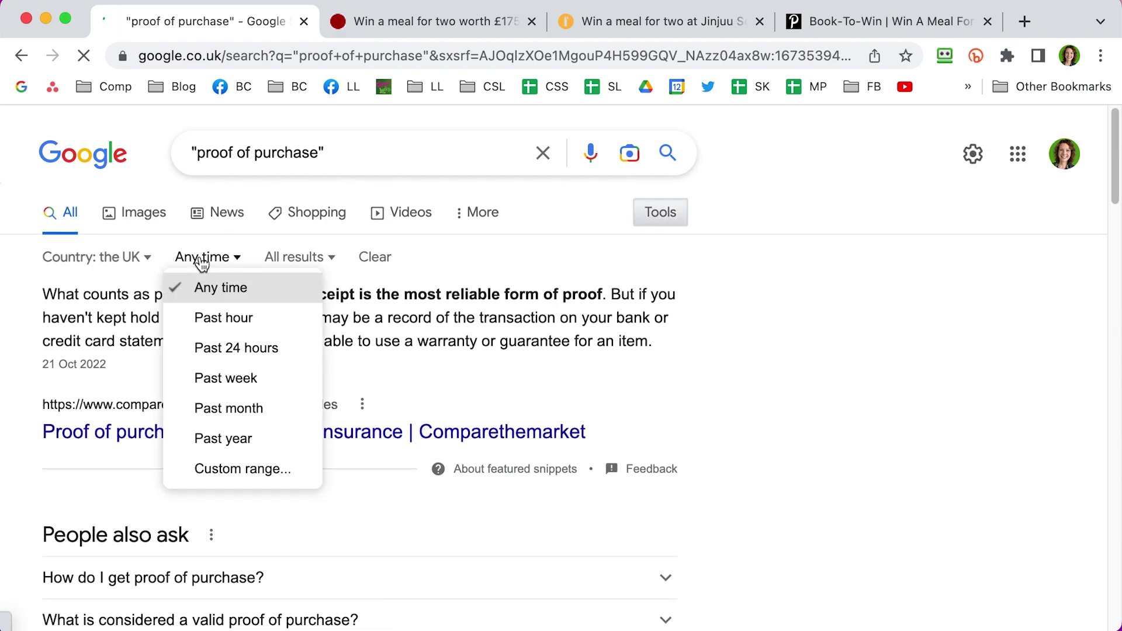
{"action": "left_click", "coordinate": [240, 379]}
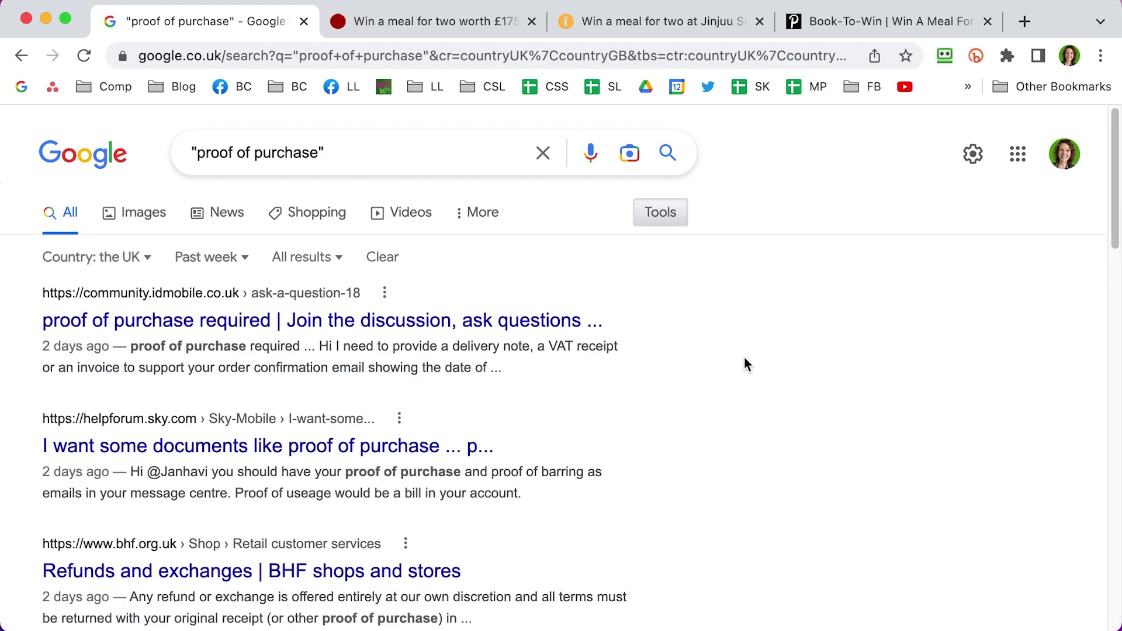
Extend the query with win prize 2023 and rerun the search
{"action": "left_click", "coordinate": [384, 151]}
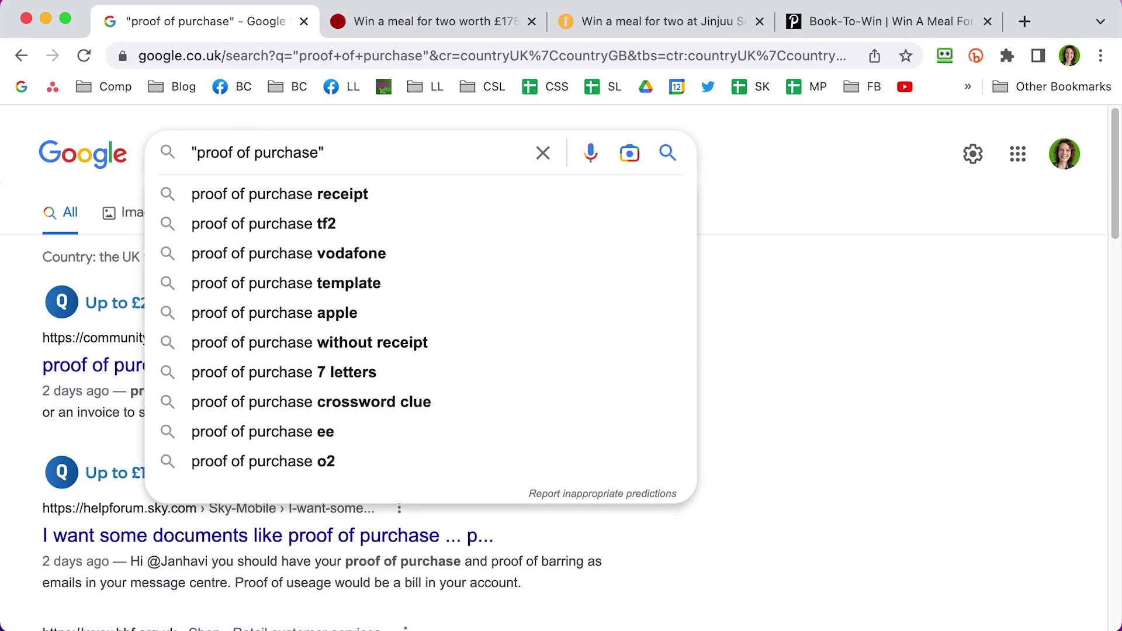
{"action": "type", "text": "win prize "}
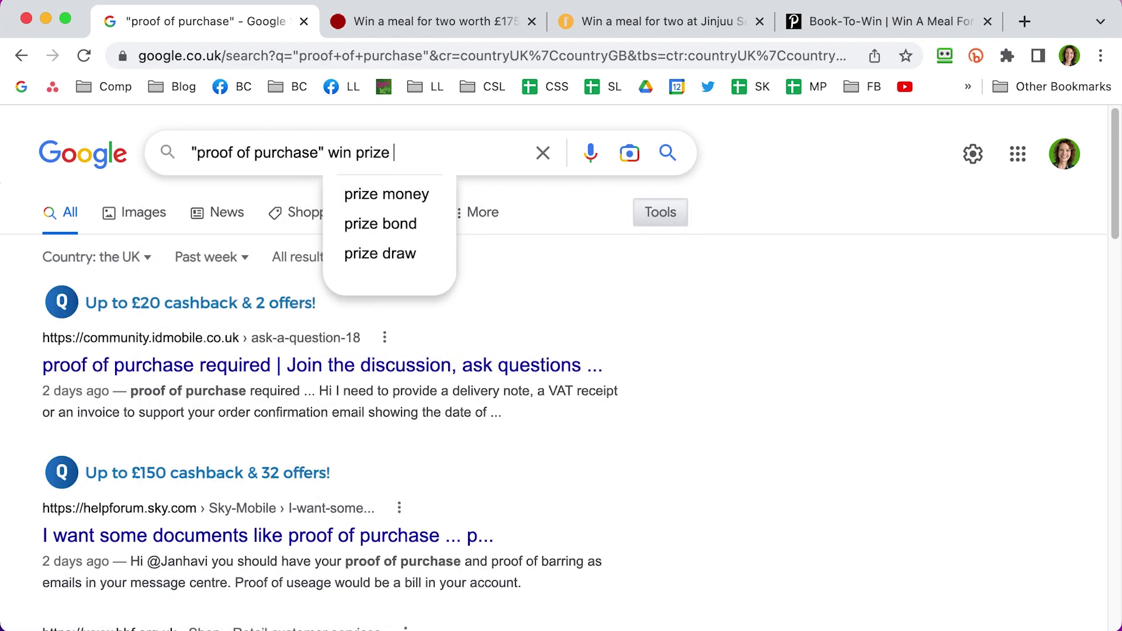
{"action": "type", "text": "2023"}
{"action": "key", "text": "Return"}
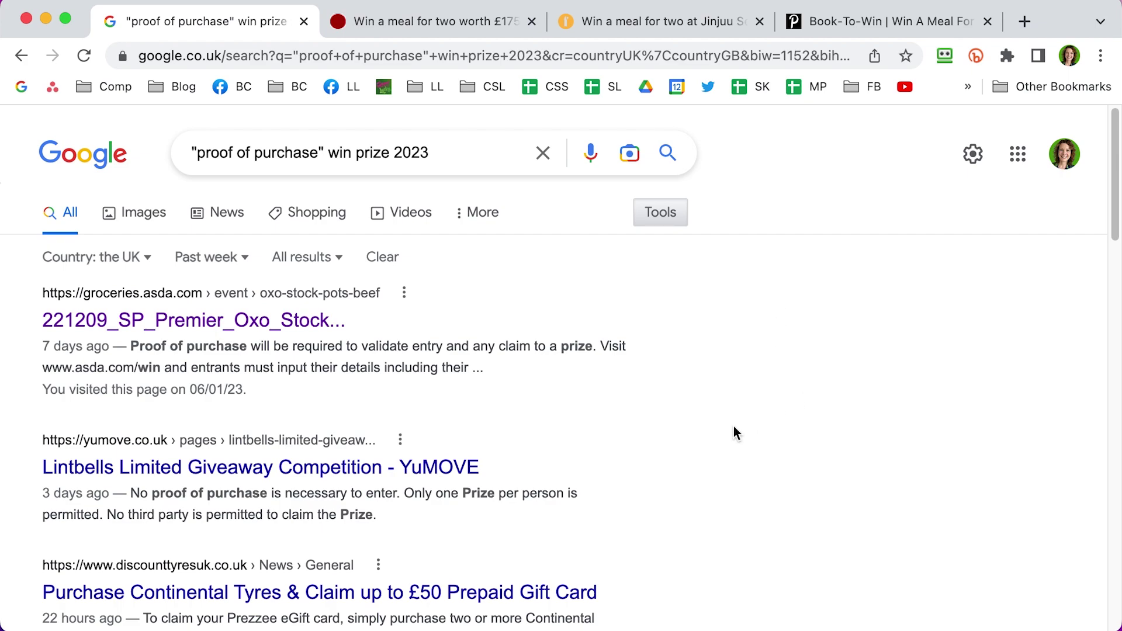
Open the ASDA Oxo competition result in a new tab, view it, then return to the results
{"action": "right_click", "coordinate": [301, 320]}
{"action": "left_click", "coordinate": [364, 328]}
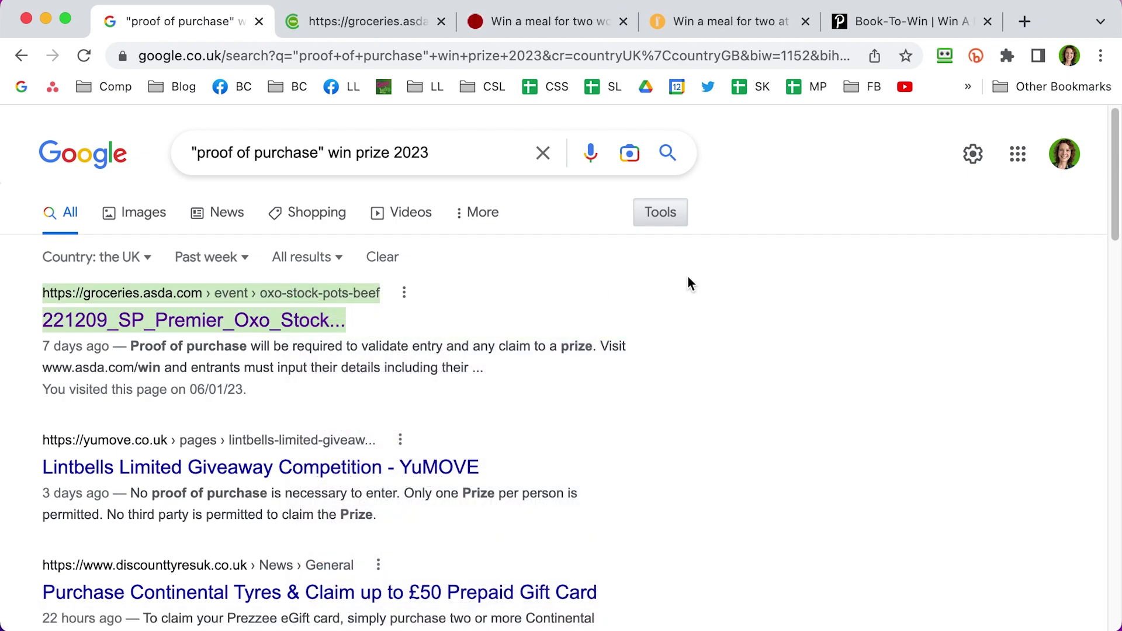
{"action": "left_click", "coordinate": [367, 21]}
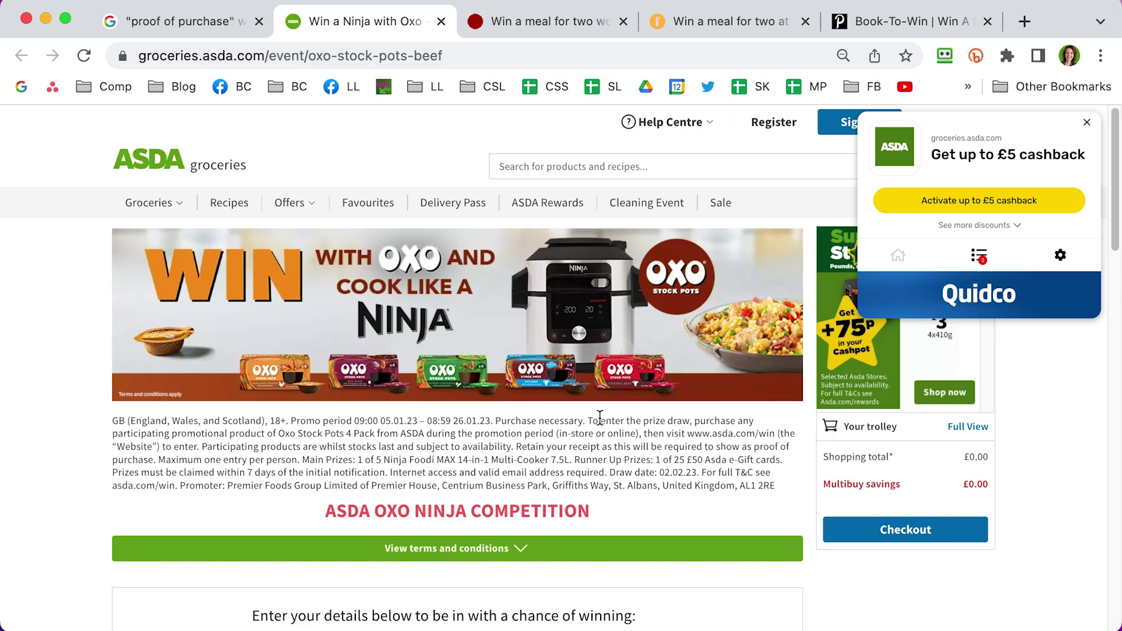
{"action": "left_click", "coordinate": [199, 29]}
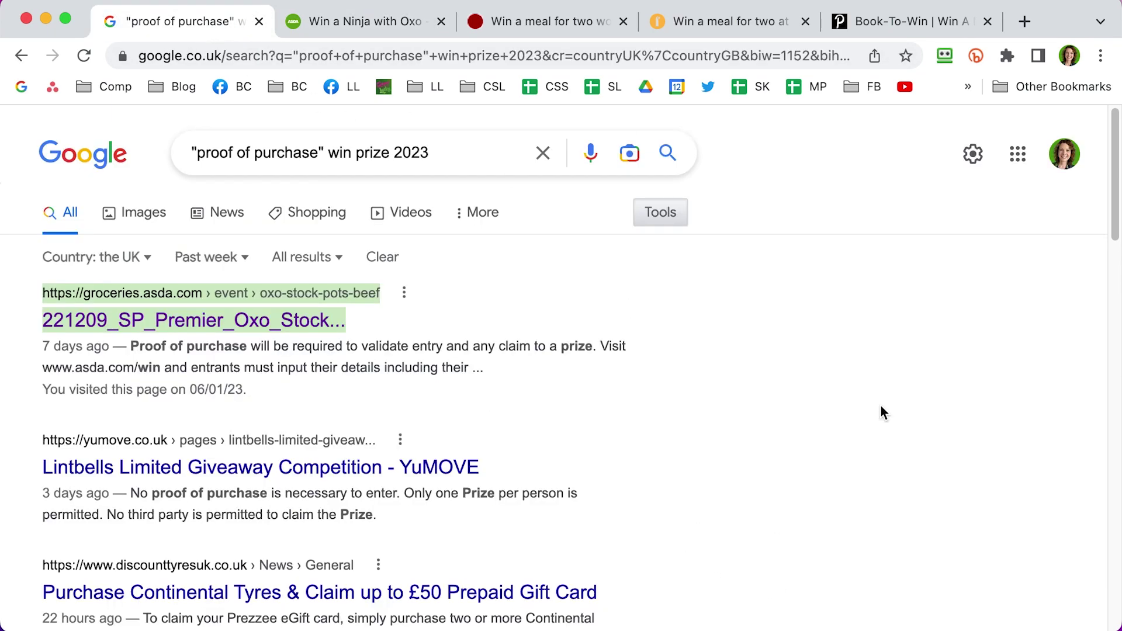
Search for recipe competition, keeping the UK and past-week filters
{"action": "scroll", "coordinate": [882, 407], "scroll_direction": "down", "scroll_amount": 5}
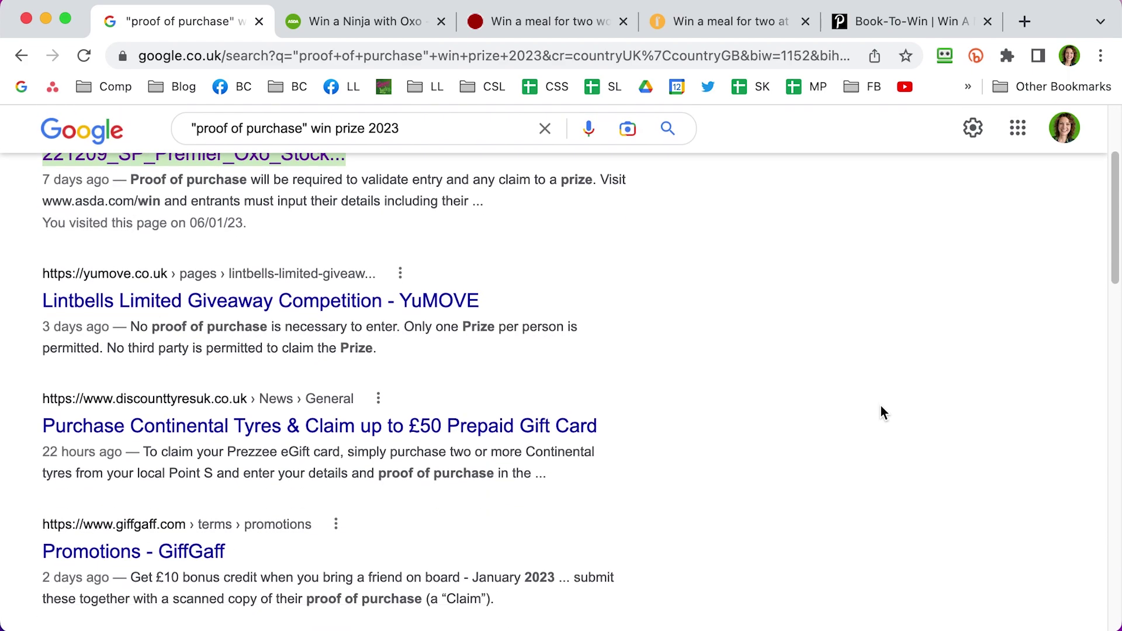
{"action": "scroll", "coordinate": [882, 406], "scroll_direction": "up", "scroll_amount": 5}
{"action": "left_click", "coordinate": [881, 405]}
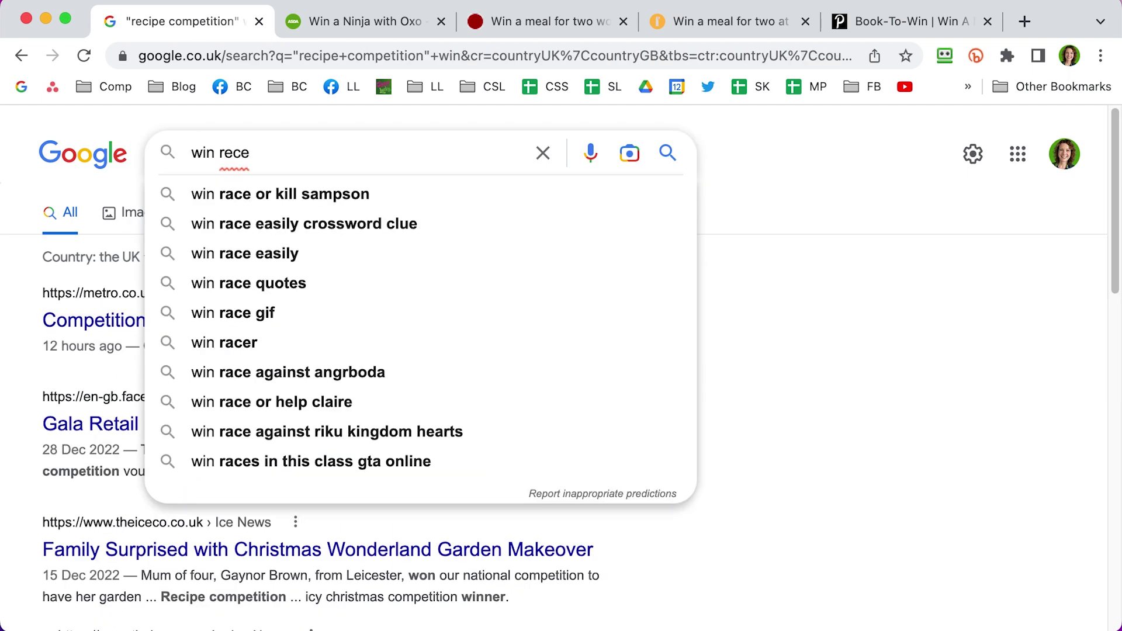
{"action": "key", "text": "BackSpace"}
{"action": "type", "text": "ipe com"}
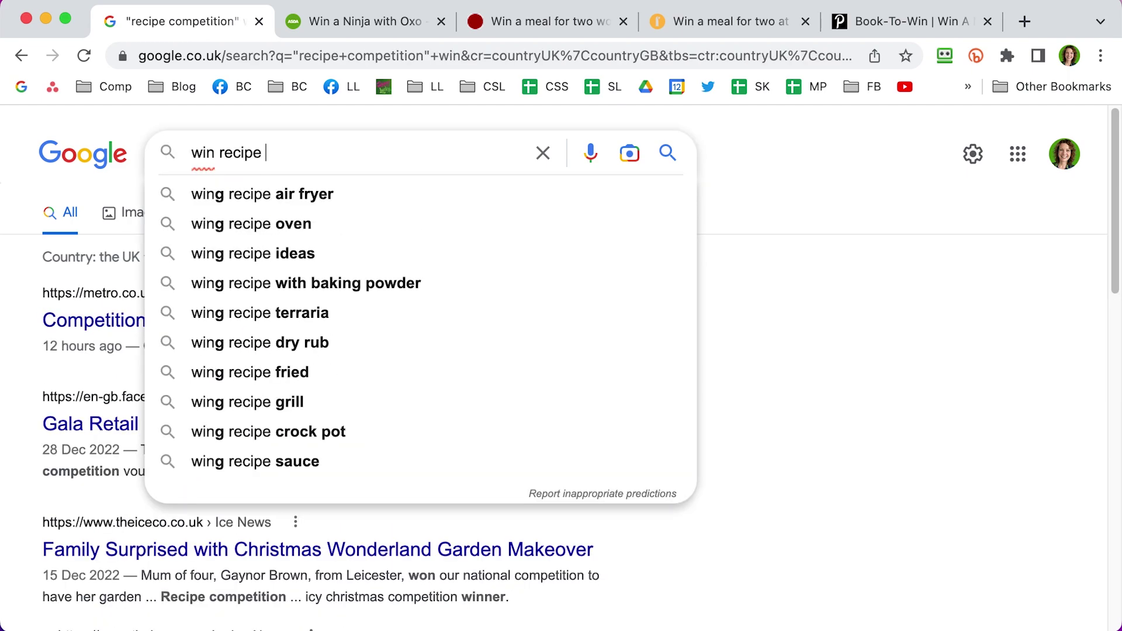
{"action": "type", "text": "petition"}
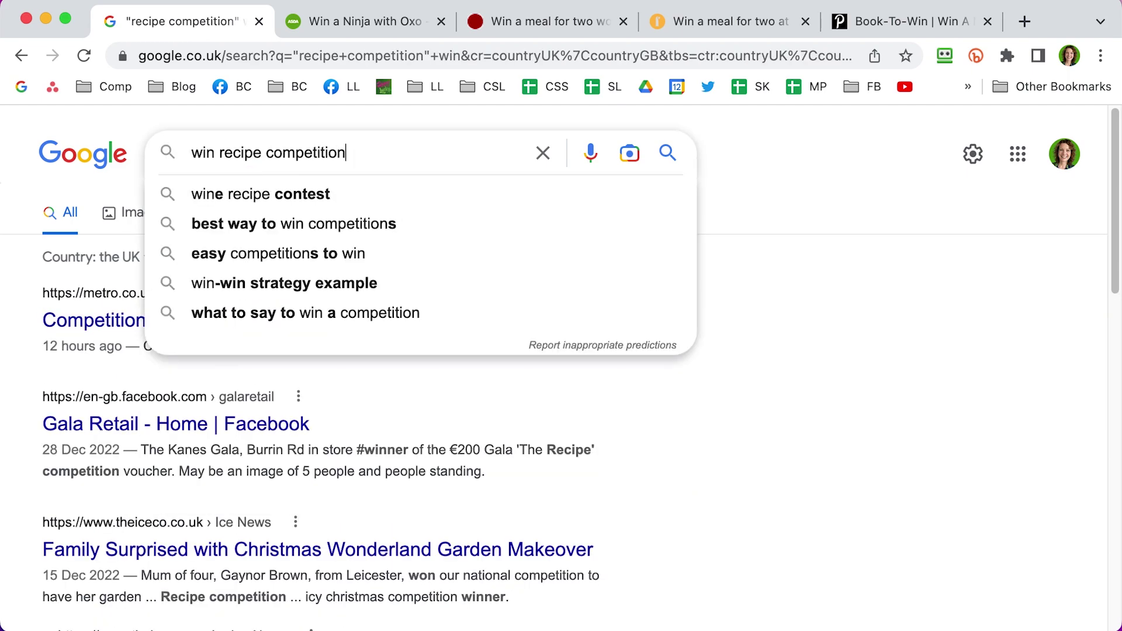
{"action": "key", "text": "Return"}
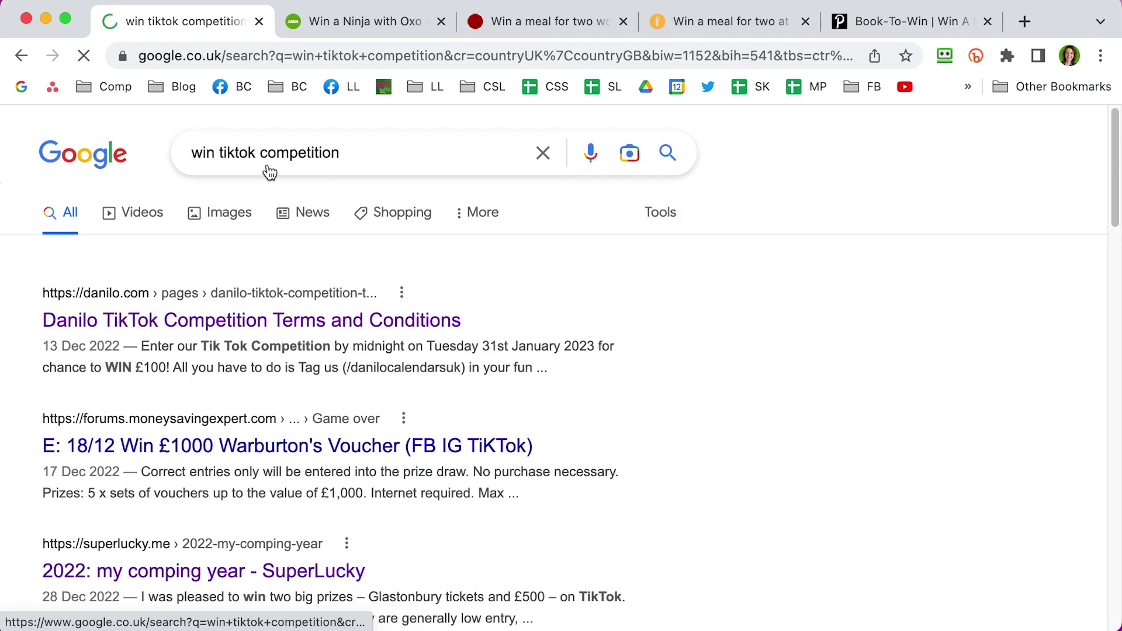
Switch to the TikTok and Valentine's creative competition searches, view all images, then go back
{"action": "left_click", "coordinate": [379, 151]}
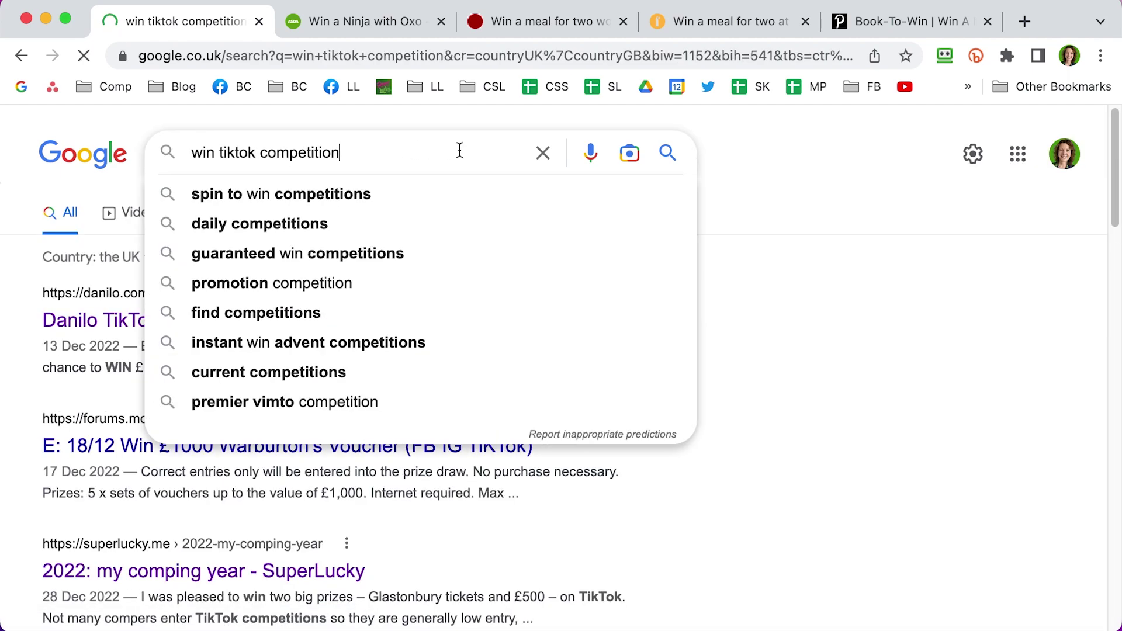
{"action": "left_click", "coordinate": [820, 310]}
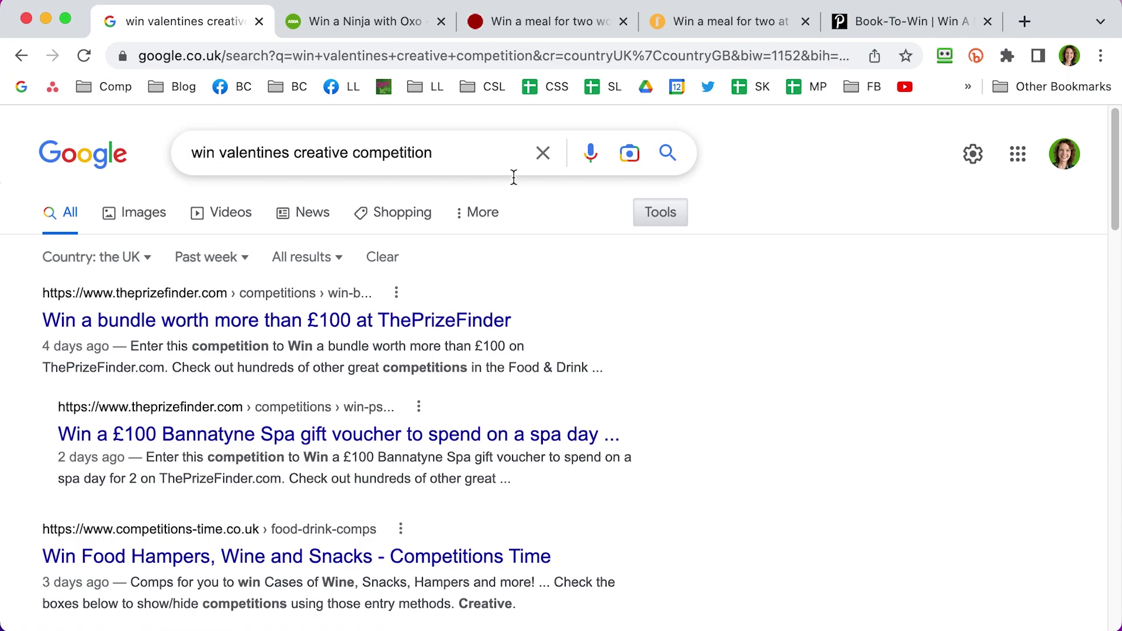
{"action": "scroll", "coordinate": [817, 458], "scroll_direction": "down", "scroll_amount": 8}
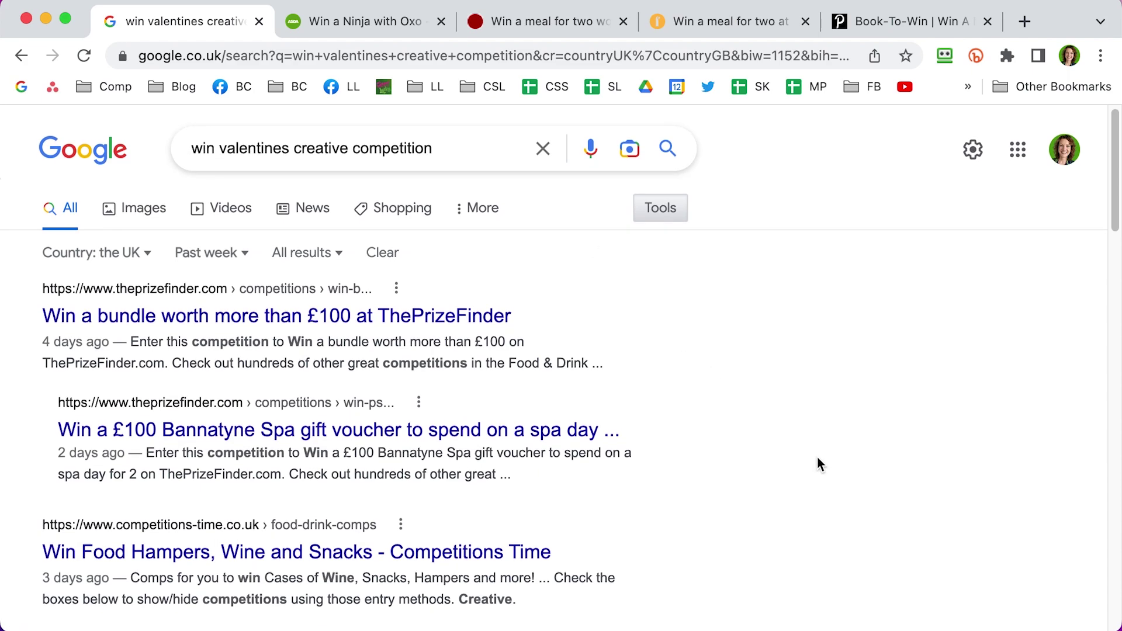
{"action": "scroll", "coordinate": [817, 452], "scroll_direction": "down", "scroll_amount": 9}
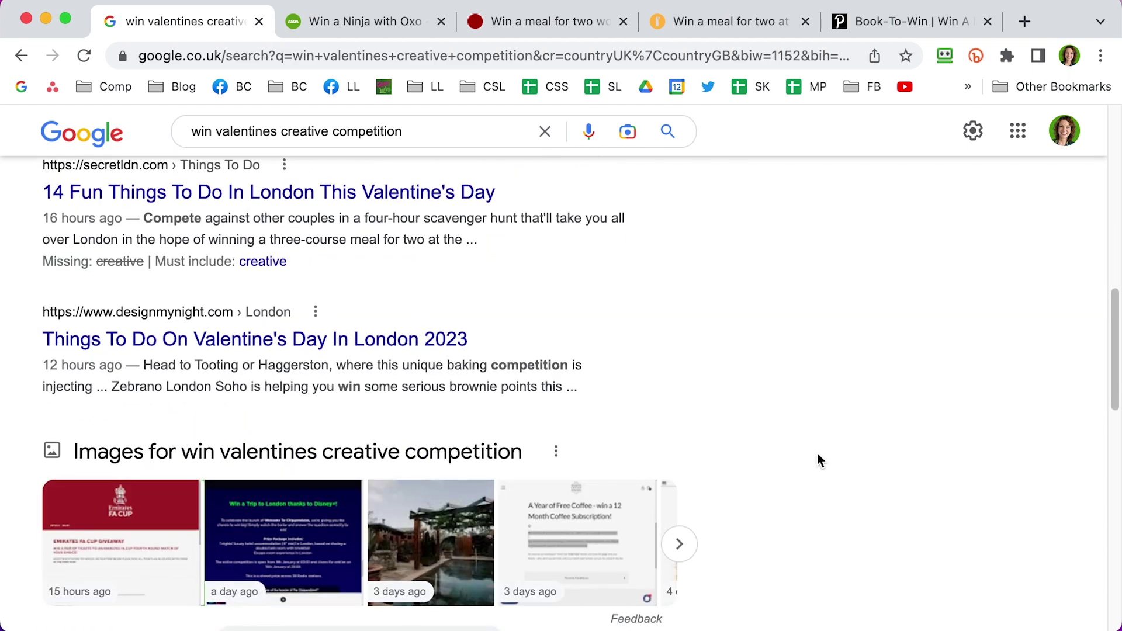
{"action": "left_click", "coordinate": [366, 395]}
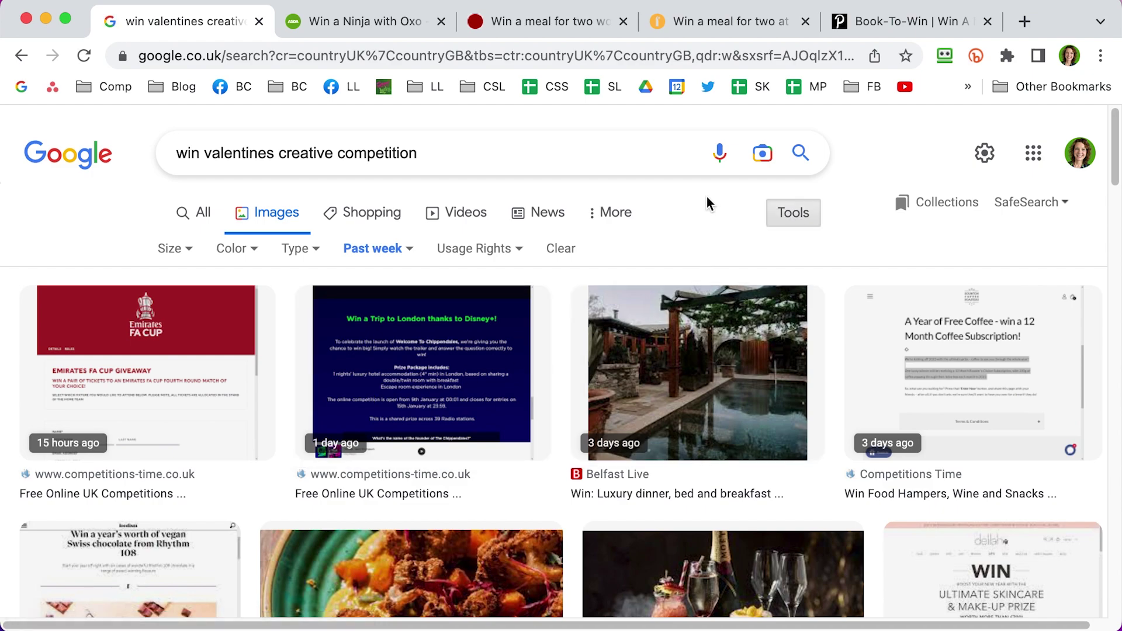
{"action": "key", "text": "super+Left"}
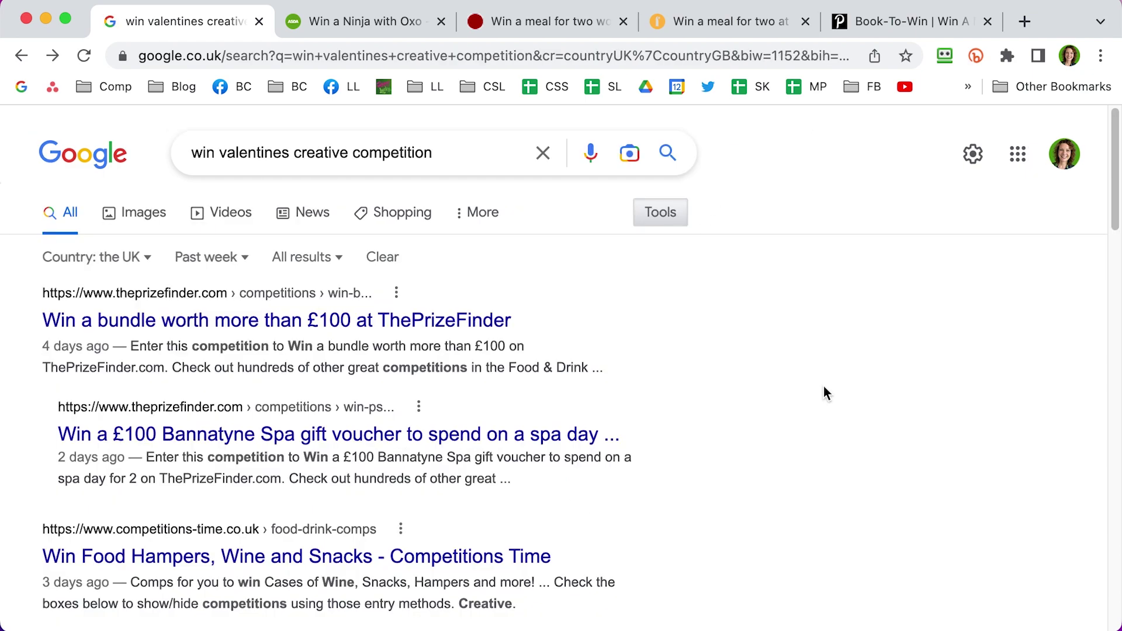
{"action": "left_click", "coordinate": [465, 154]}
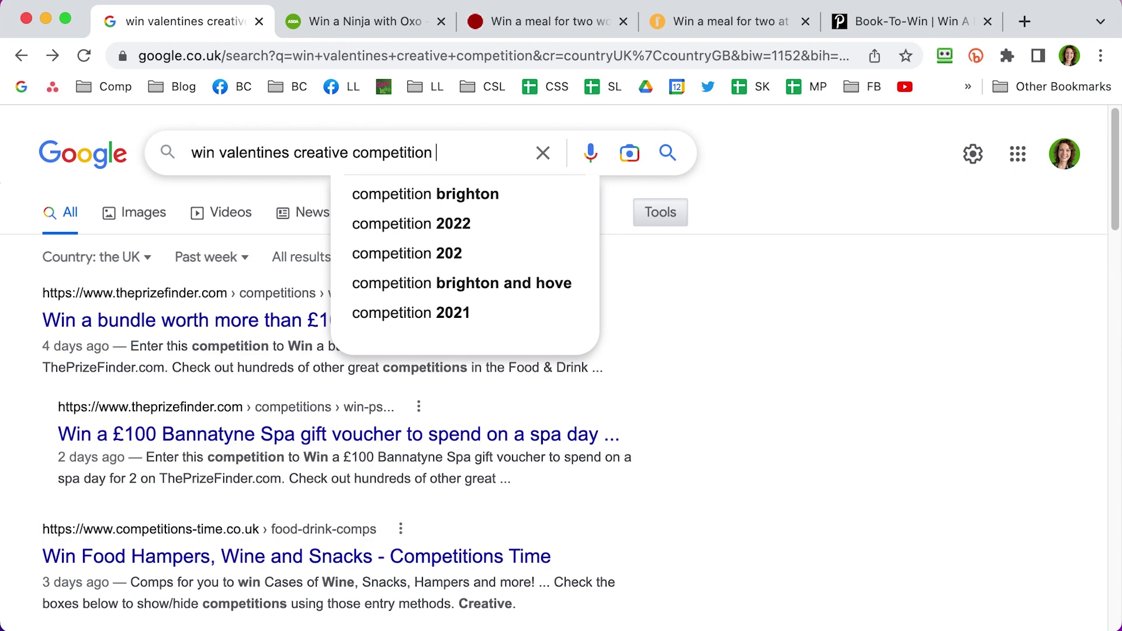
Exclude theprizefinder.com with -site:, then start a new search for the blogger's name with congratulations OR winner
{"action": "type", "text": "-site:"}
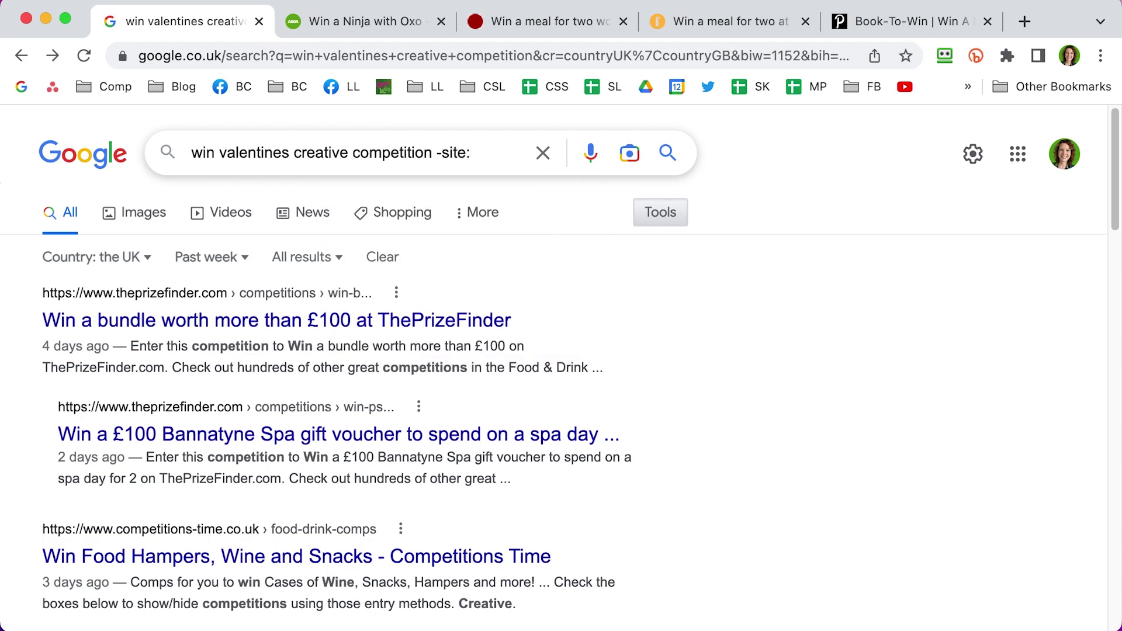
{"action": "type", "text": "theprize"}
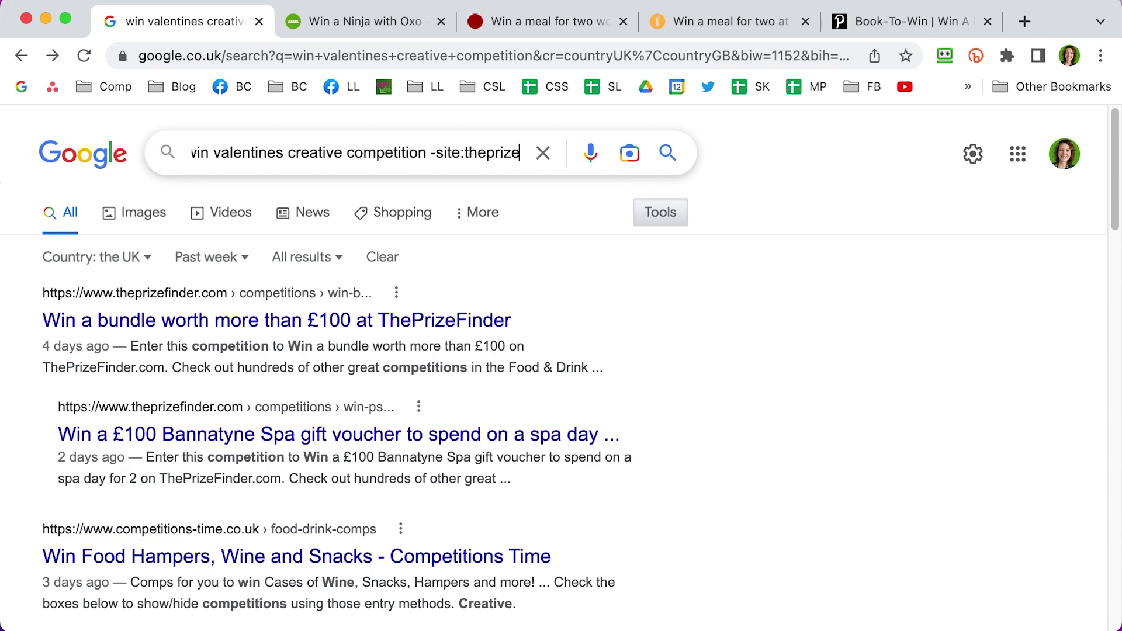
{"action": "type", "text": "finder.com"}
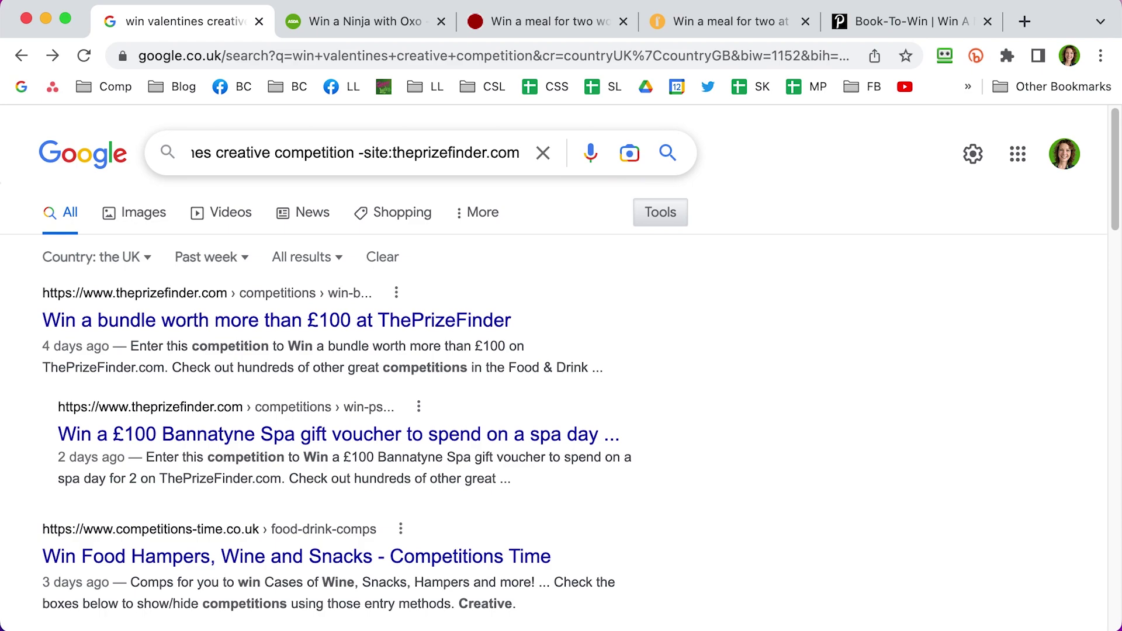
{"action": "key", "text": "Return"}
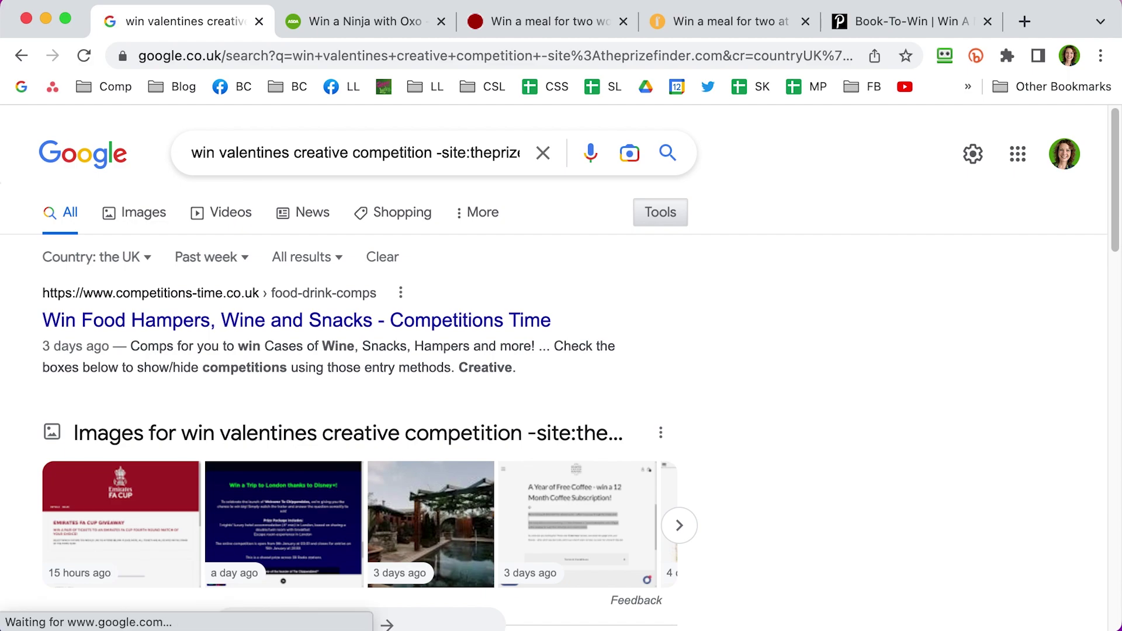
{"action": "left_click", "coordinate": [491, 151]}
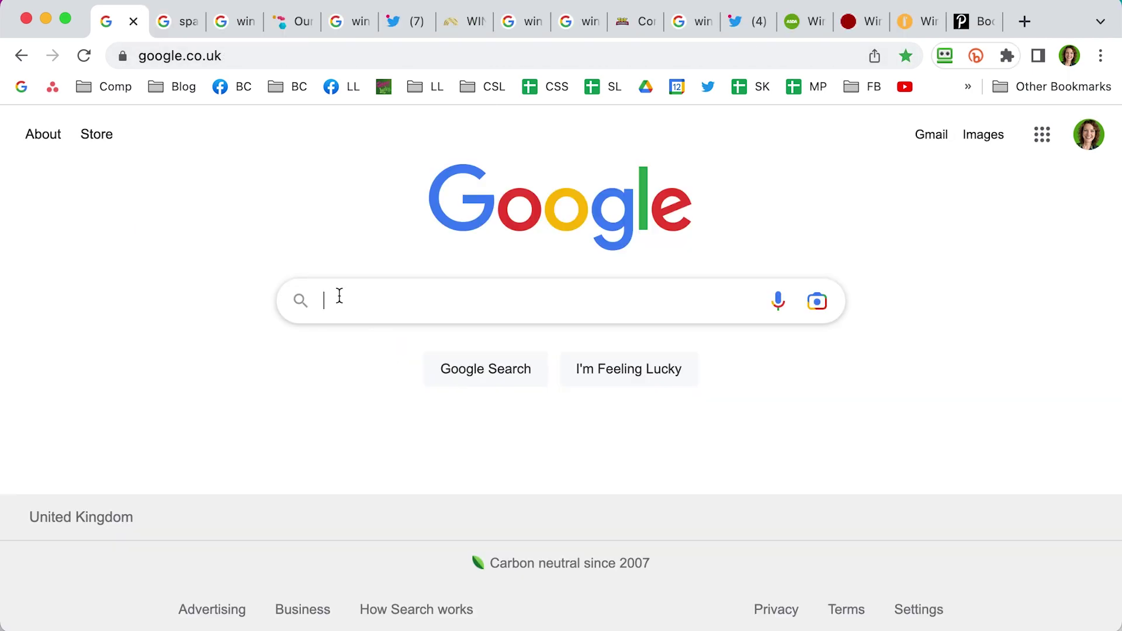
{"action": "left_click", "coordinate": [339, 295]}
{"action": "type", "text": "\"di coke\""}
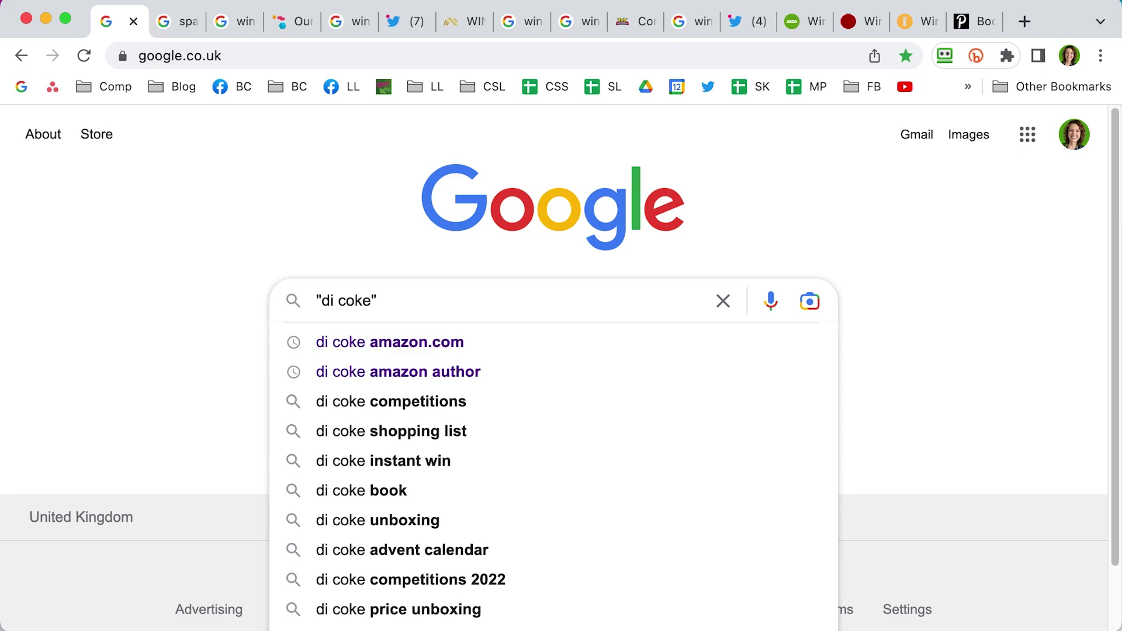
{"action": "type", "text": " congratulations"}
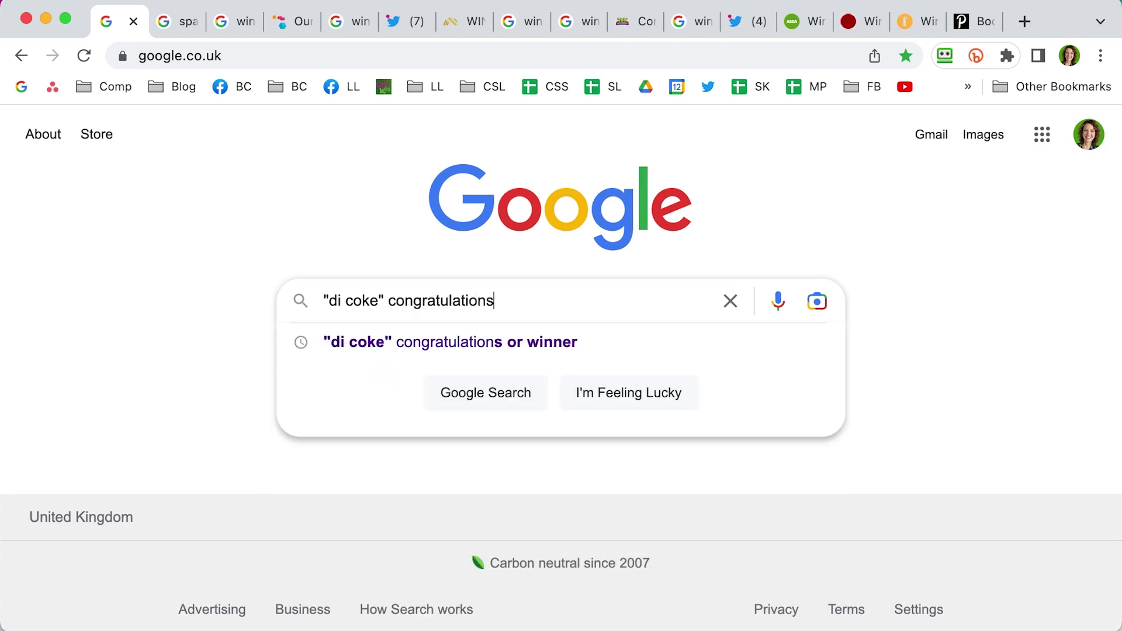
{"action": "type", "text": " OR winner"}
Run the blogger-name congratulations OR winner search and restrict results to the past year
{"action": "key", "text": "Return"}
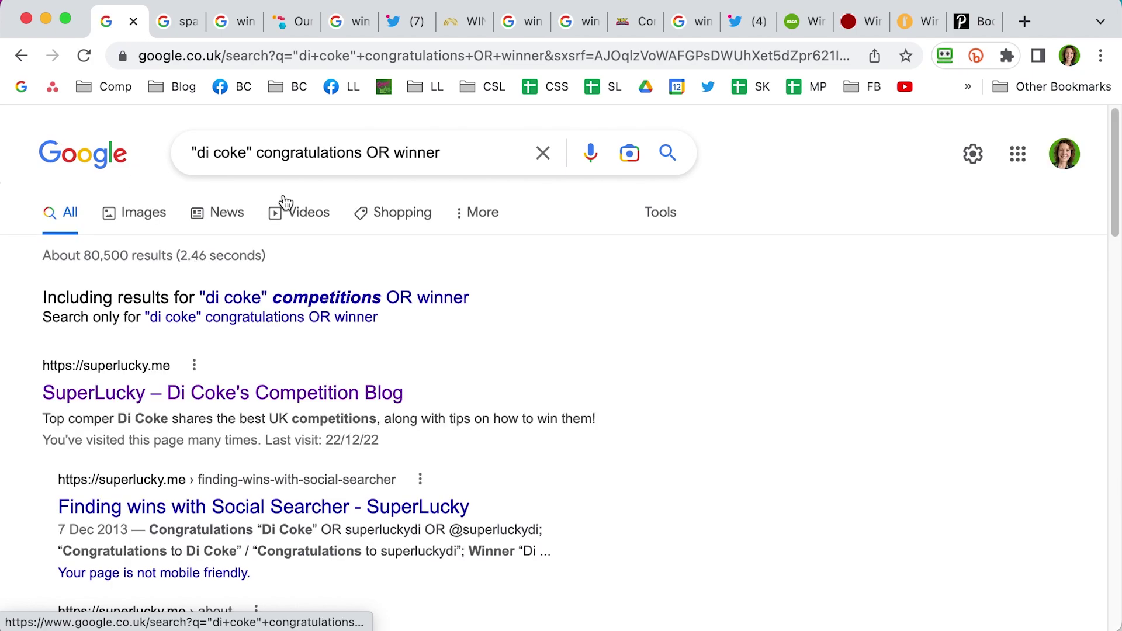
{"action": "left_click", "coordinate": [658, 219]}
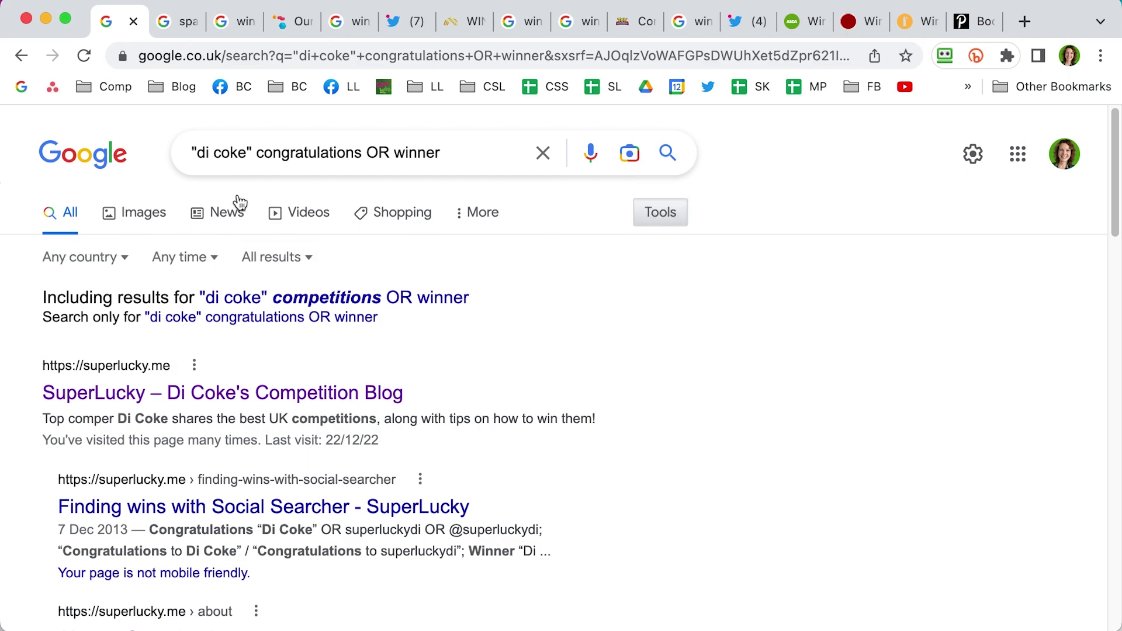
{"action": "left_click", "coordinate": [166, 257]}
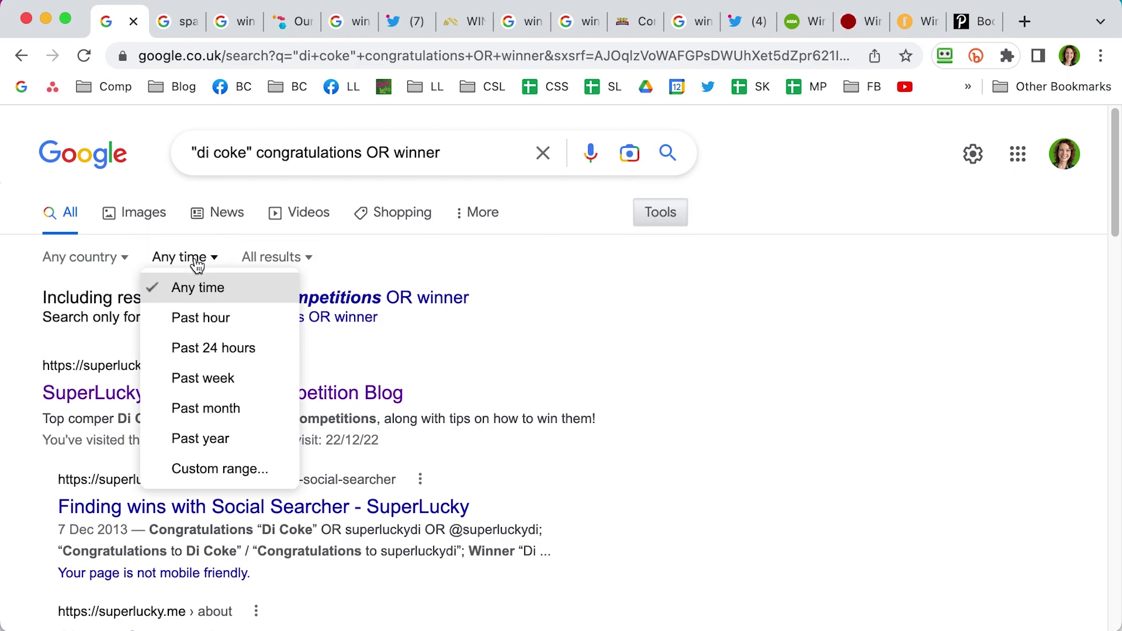
{"action": "left_click", "coordinate": [243, 445]}
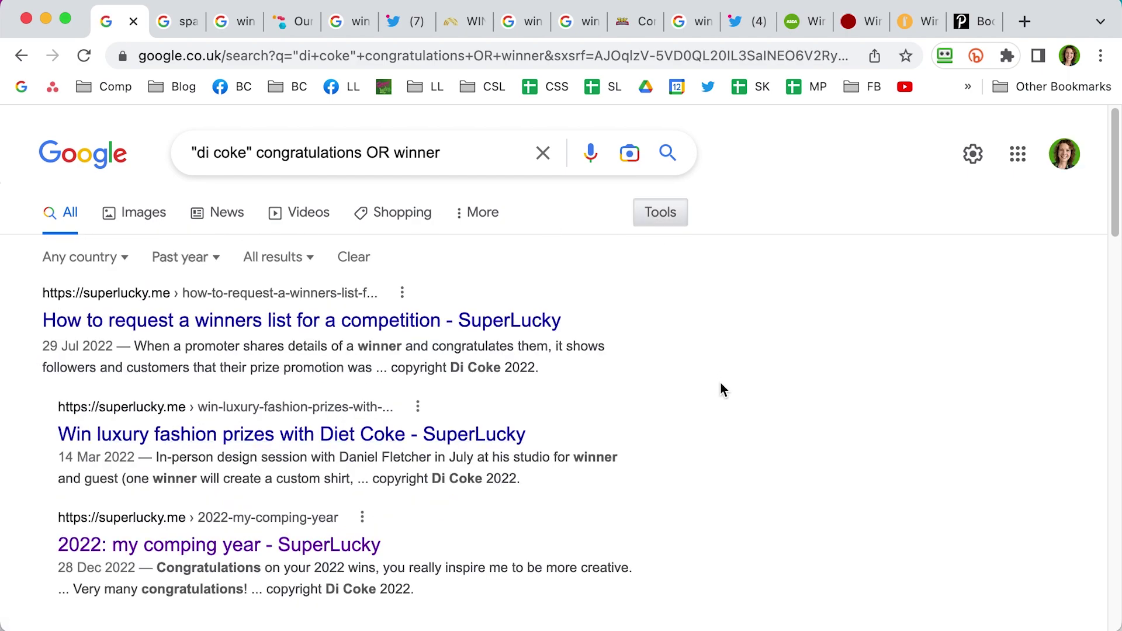
{"action": "scroll", "coordinate": [743, 390], "scroll_direction": "down", "scroll_amount": 10}
{"action": "scroll", "coordinate": [743, 390], "scroll_direction": "up", "scroll_amount": 10}
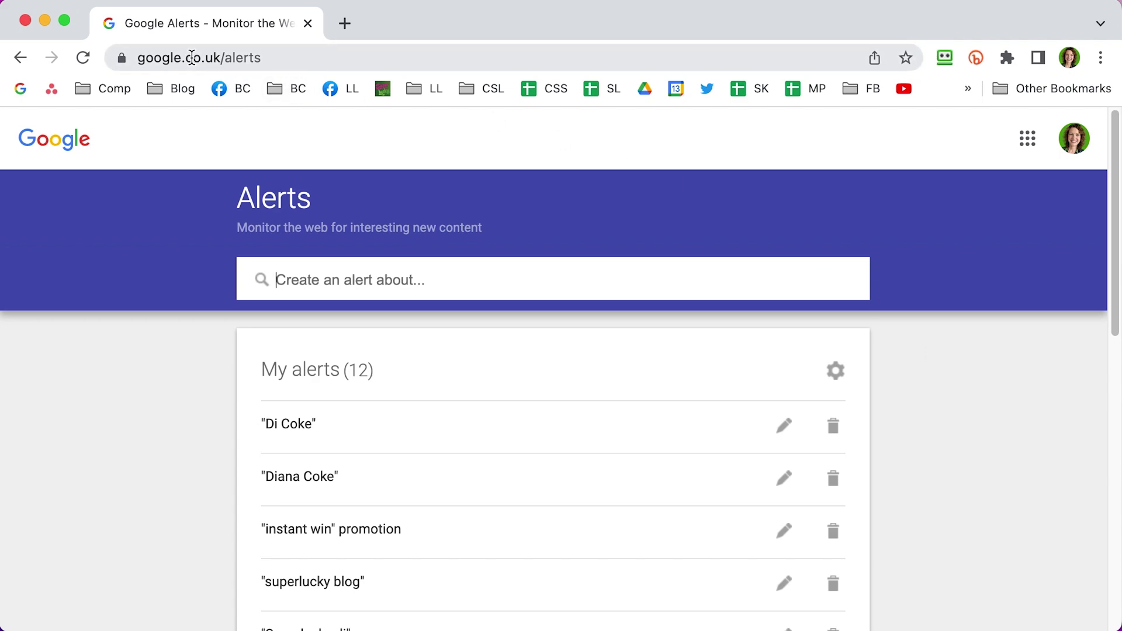
Open google.co.uk/alerts, review the 12 existing alerts, and select the Create an alert box
{"action": "left_click_drag", "start_coordinate": [142, 59], "coordinate": [247, 51]}
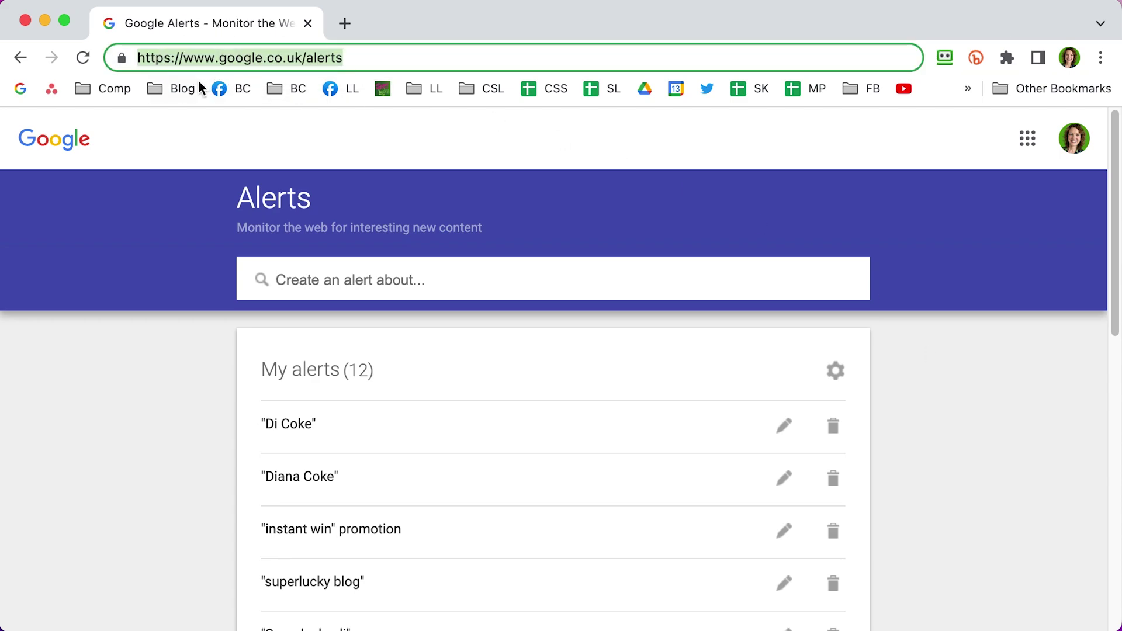
{"action": "left_click", "coordinate": [410, 283]}
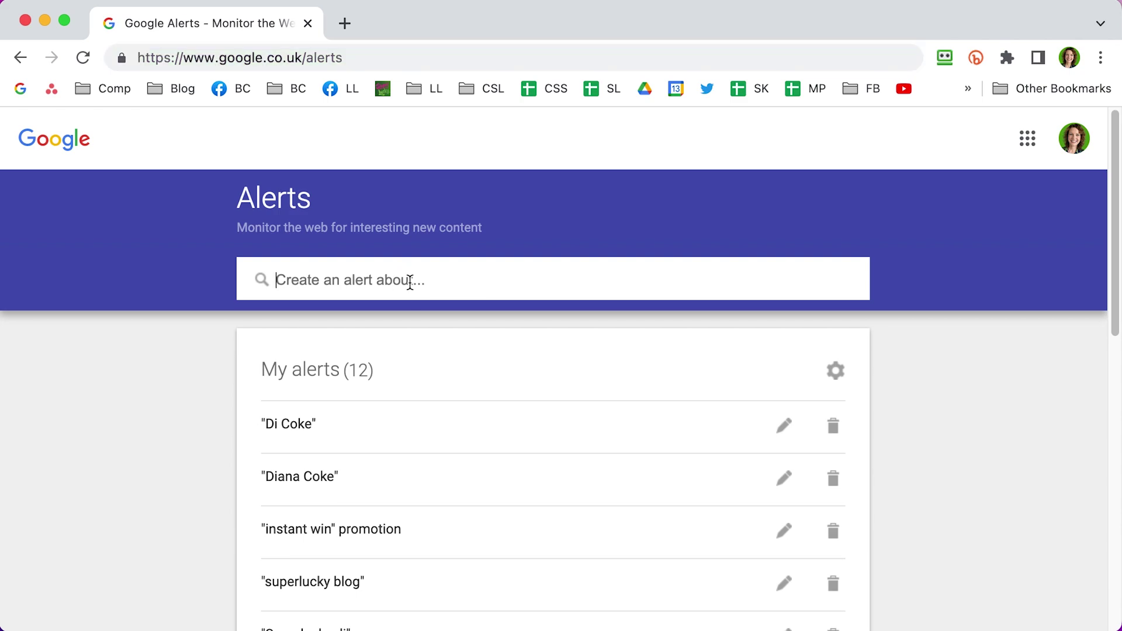
{"action": "scroll", "coordinate": [995, 460], "scroll_direction": "down", "scroll_amount": 1}
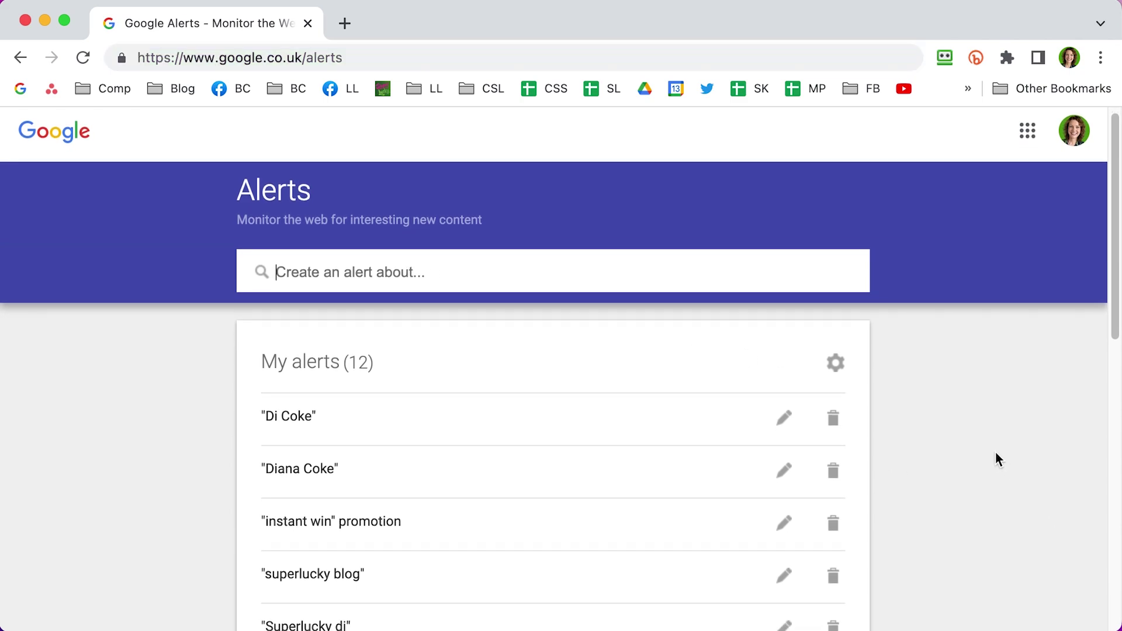
{"action": "scroll", "coordinate": [956, 446], "scroll_direction": "down", "scroll_amount": 2}
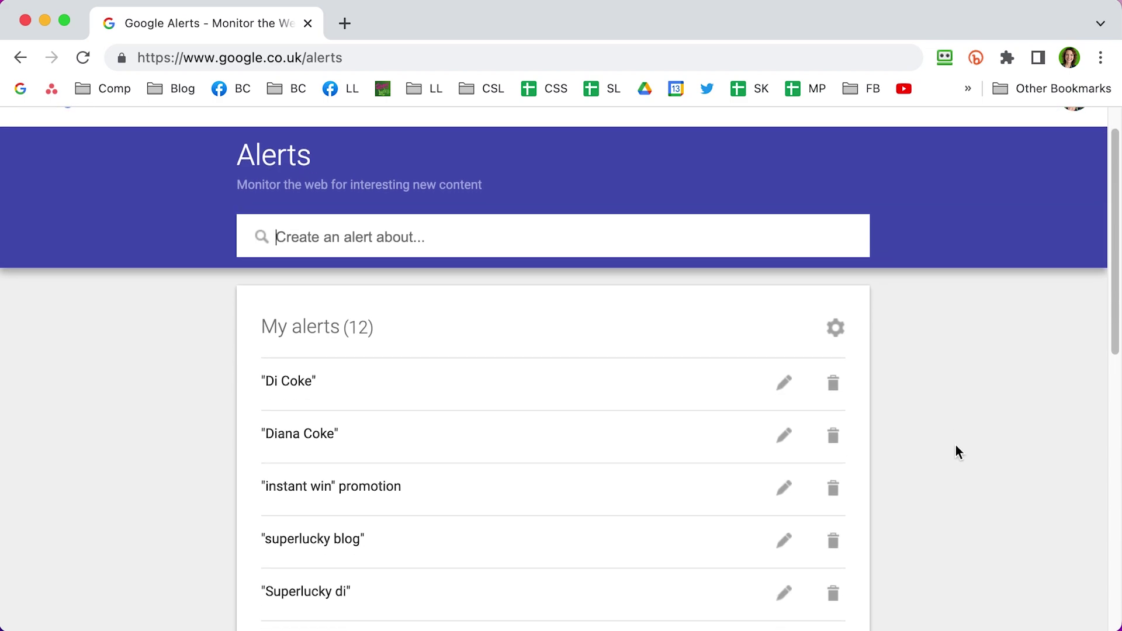
{"action": "scroll", "coordinate": [956, 446], "scroll_direction": "down", "scroll_amount": 1}
{"action": "scroll", "coordinate": [955, 446], "scroll_direction": "down", "scroll_amount": 3}
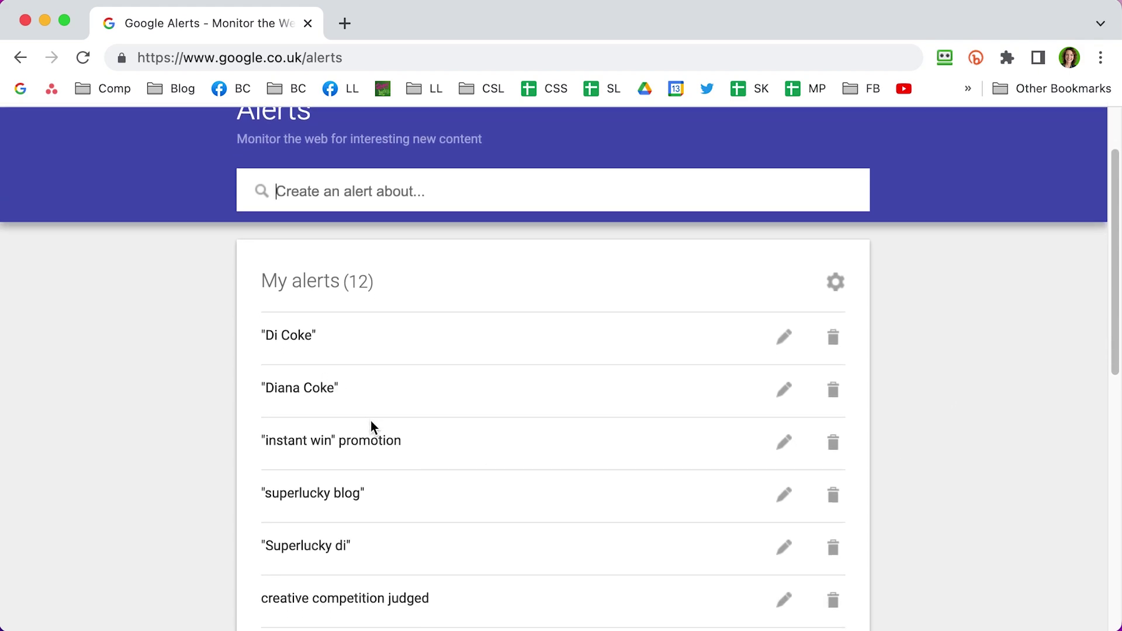
{"action": "left_click_drag", "start_coordinate": [409, 445], "coordinate": [253, 443]}
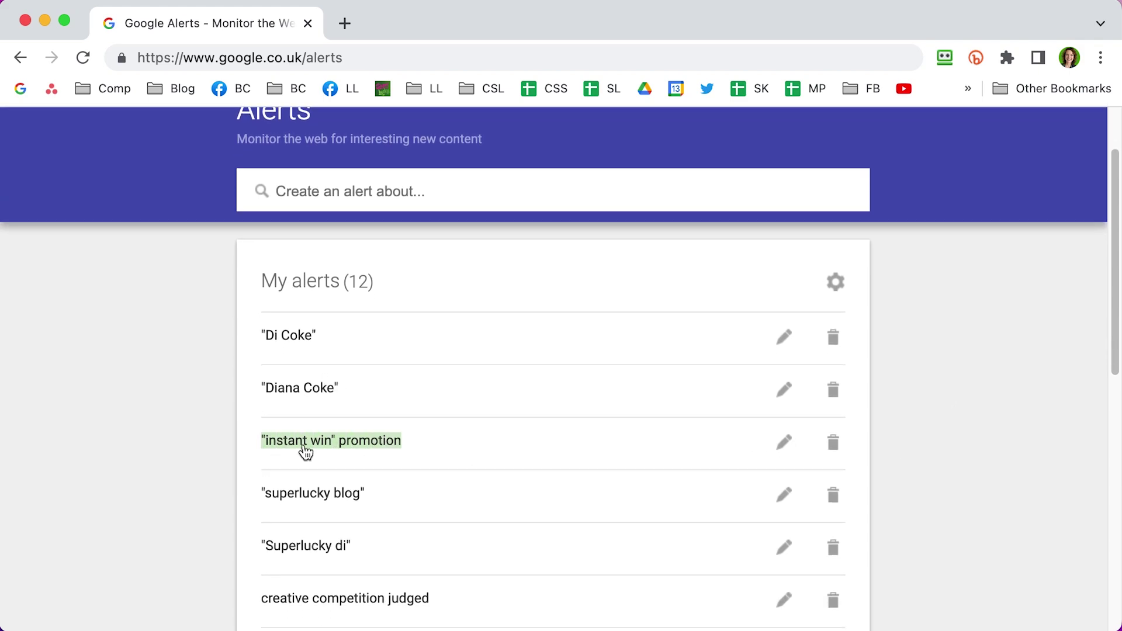
{"action": "left_click", "coordinate": [979, 445]}
{"action": "scroll", "coordinate": [971, 419], "scroll_direction": "up", "scroll_amount": 3}
{"action": "left_click", "coordinate": [407, 267]}
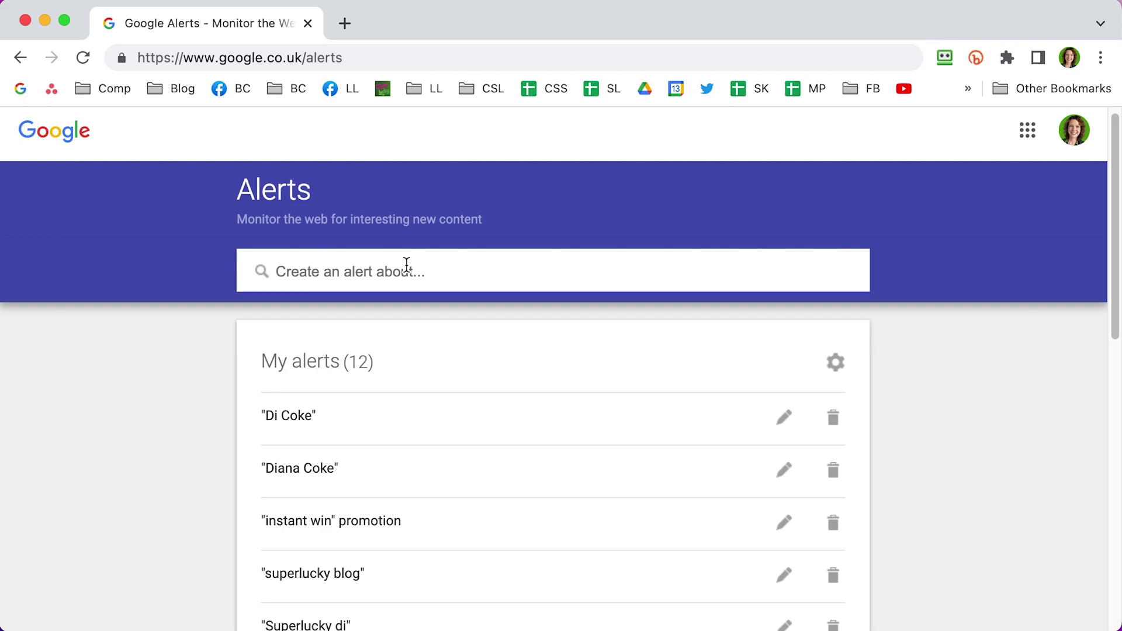
Enter the alert topic Win "download festival" tickets with the phrase in quotes
{"action": "type", "text": "Win do"}
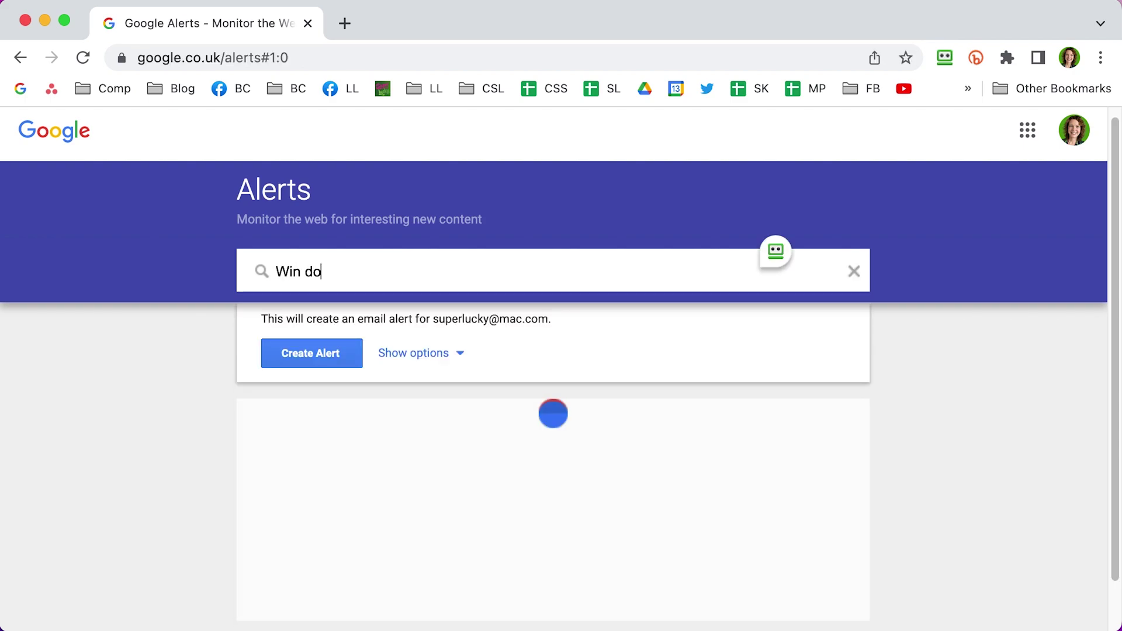
{"action": "type", "text": "wnload festival"}
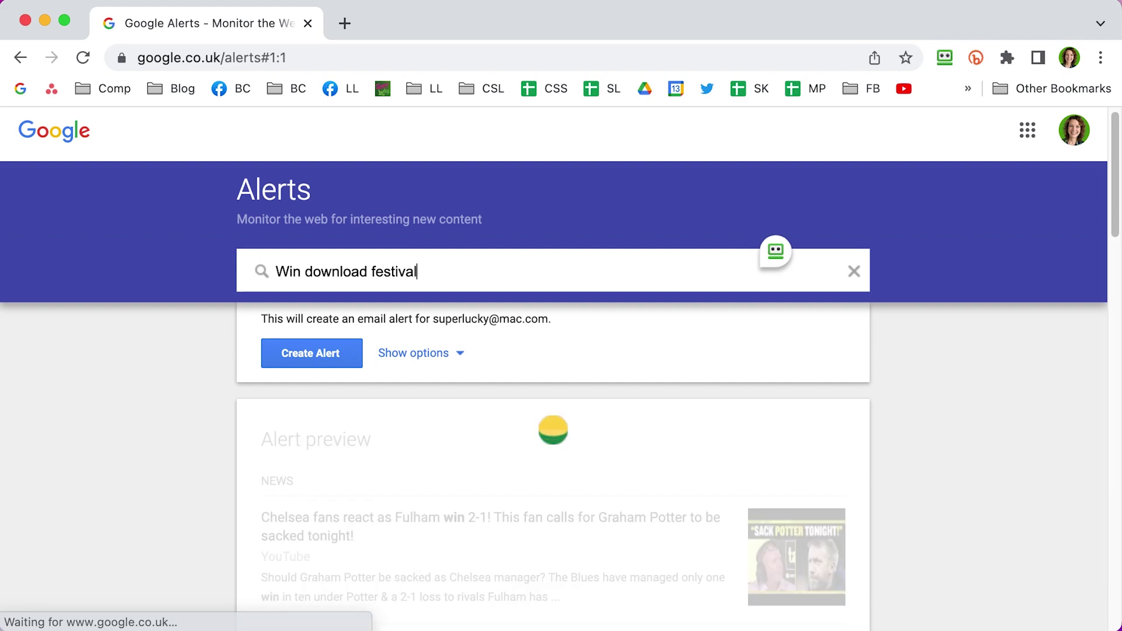
{"action": "type", "text": " tickets"}
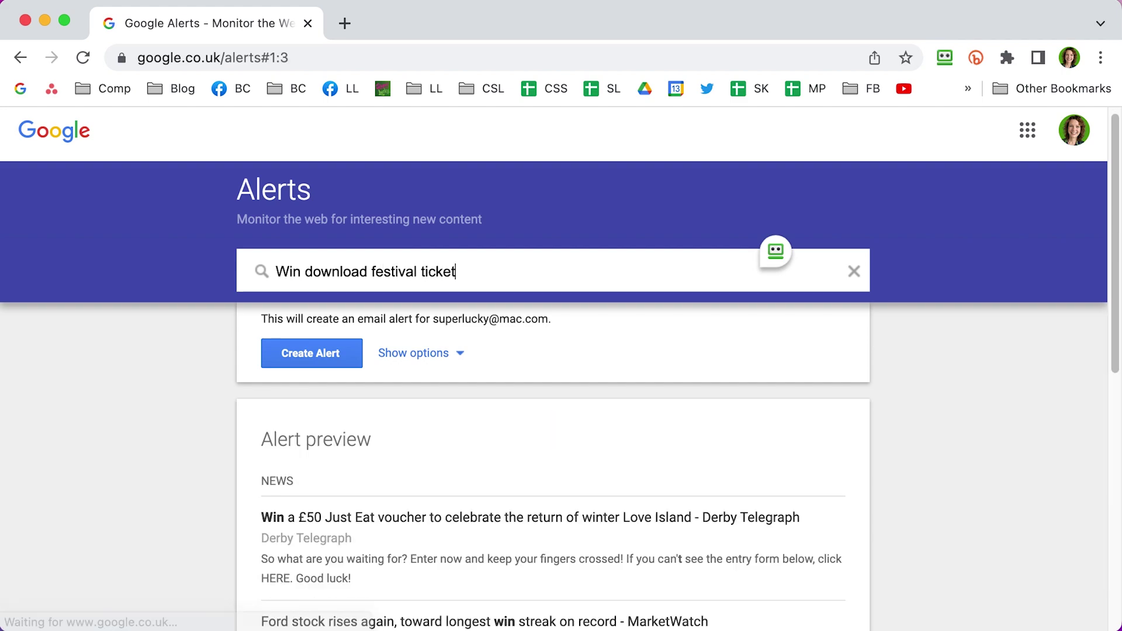
{"action": "left_click", "coordinate": [308, 272]}
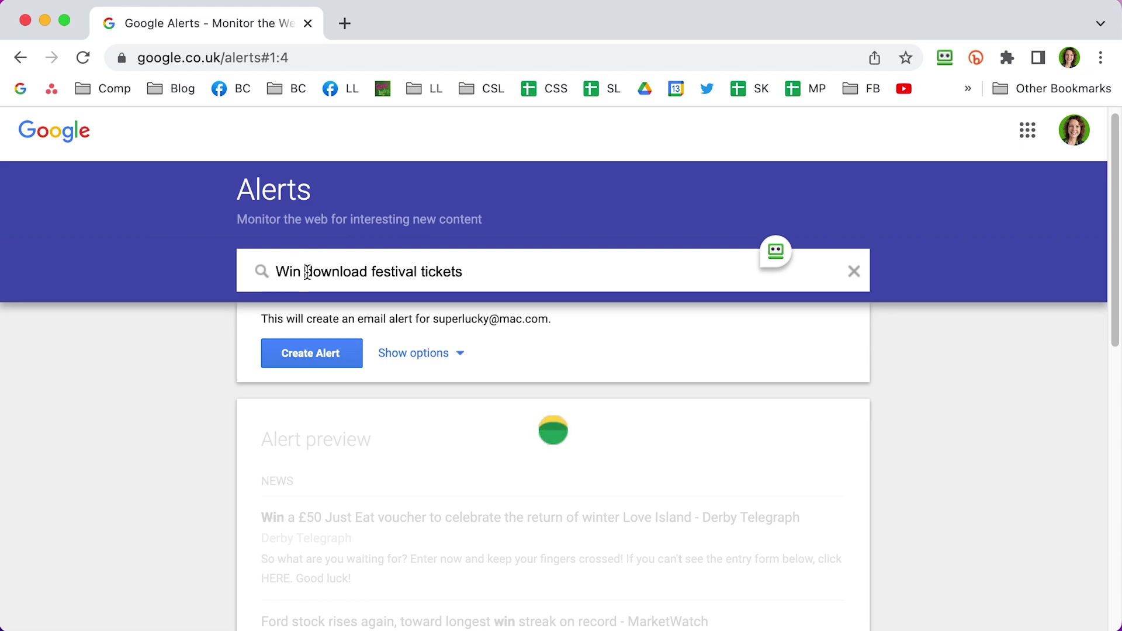
{"action": "type", "text": "\""}
{"action": "left_click", "coordinate": [426, 272]}
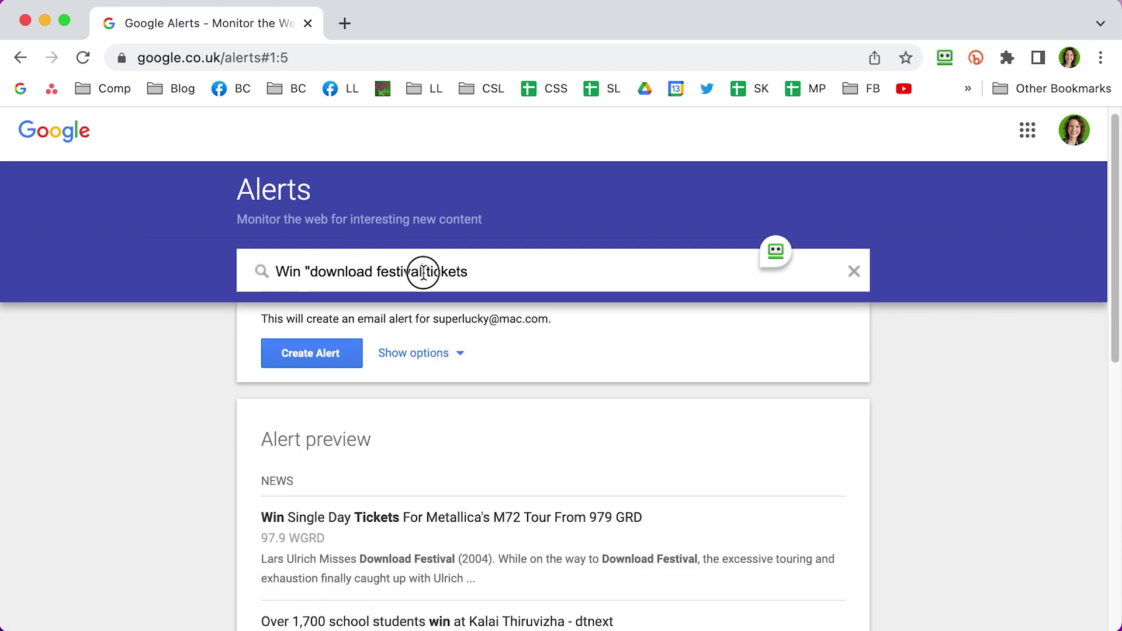
{"action": "type", "text": "\""}
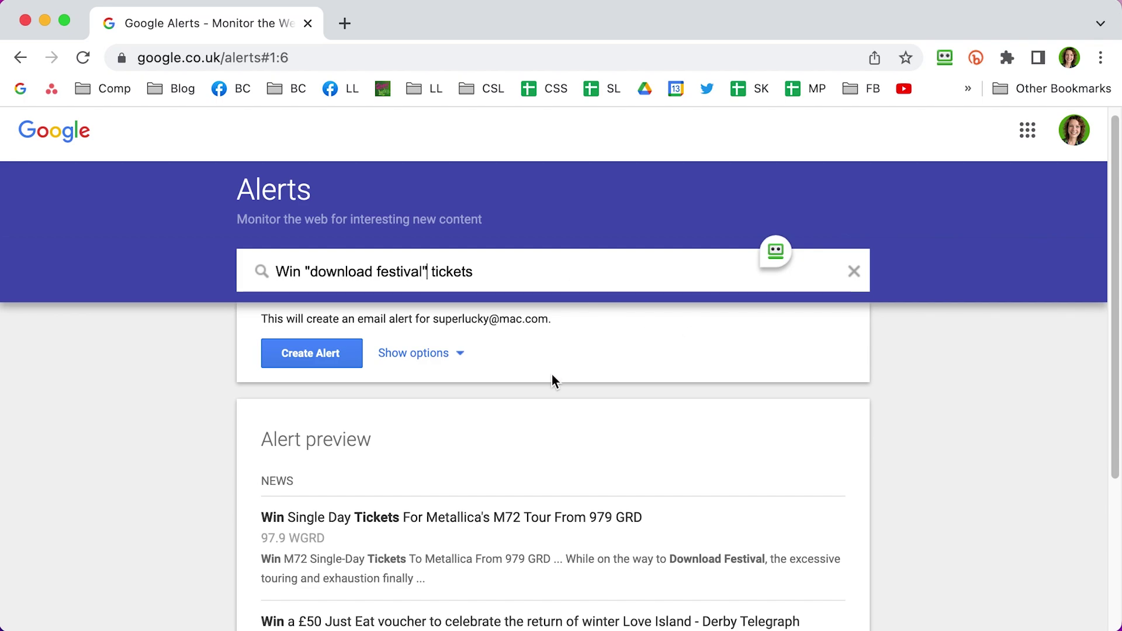
Set the alert to once a day, United Kingdom and All results, then create it
{"action": "left_click", "coordinate": [441, 361]}
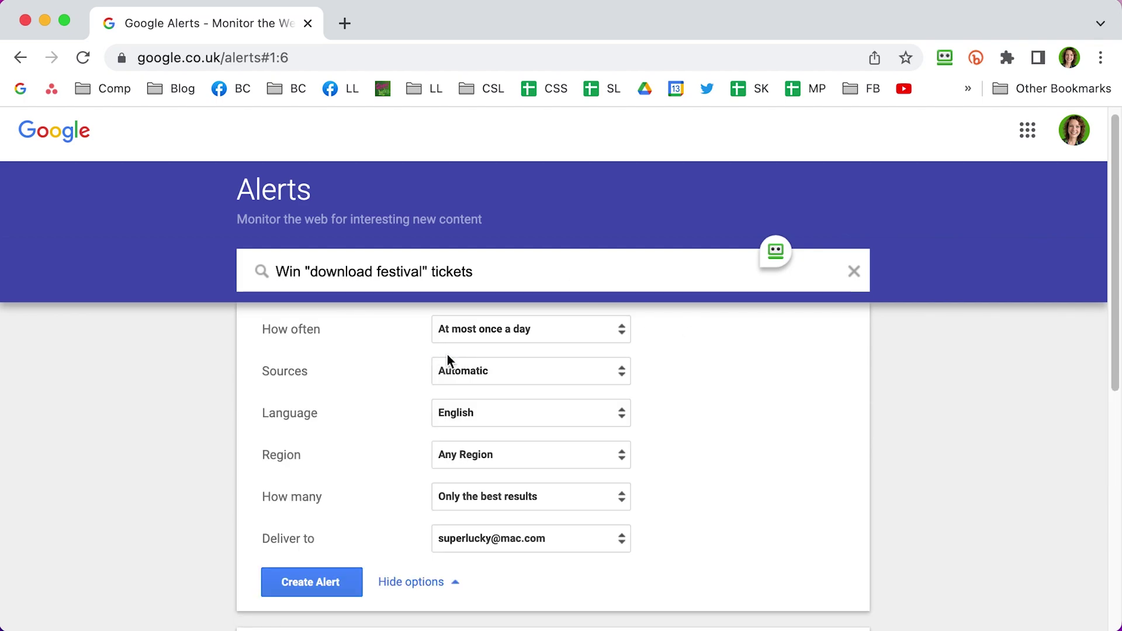
{"action": "scroll", "coordinate": [997, 389], "scroll_direction": "down", "scroll_amount": 2}
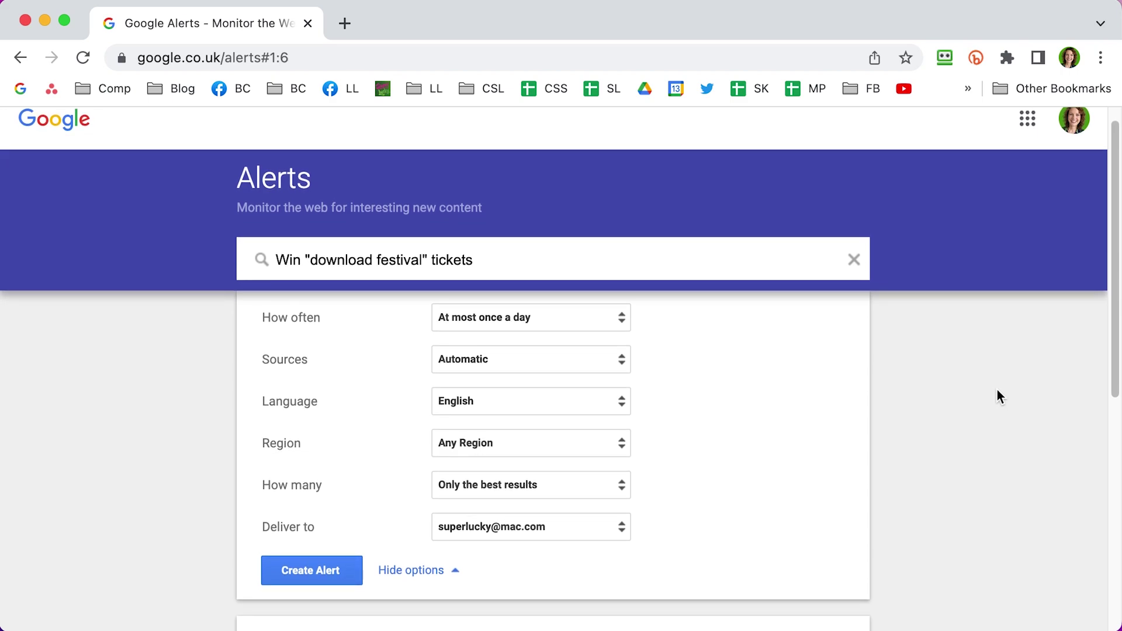
{"action": "left_click", "coordinate": [582, 300]}
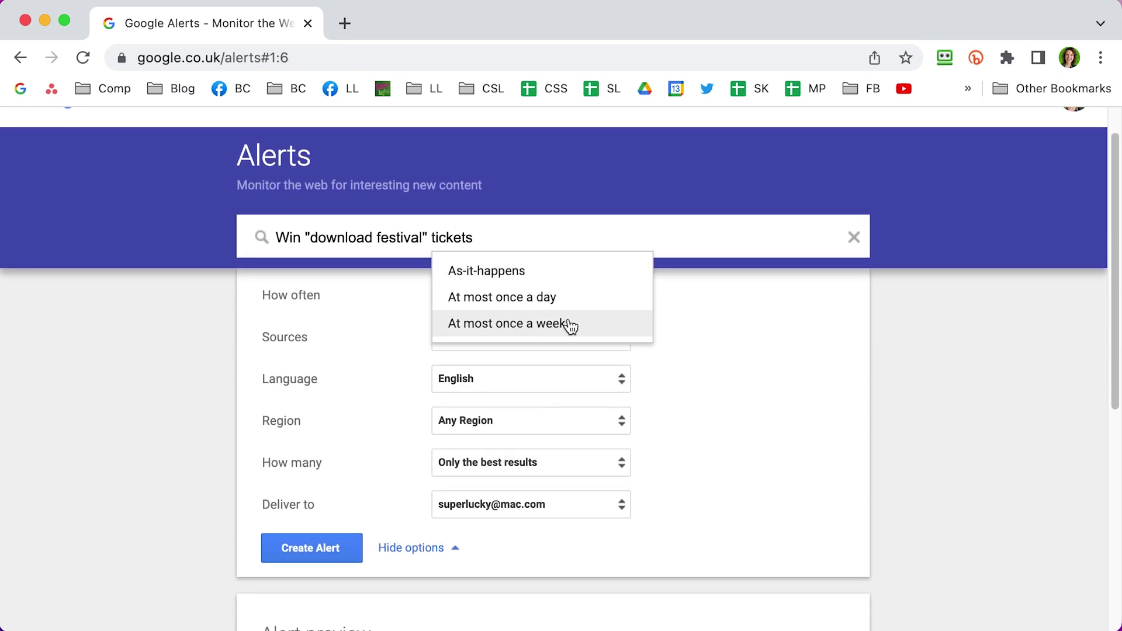
{"action": "left_click", "coordinate": [532, 300]}
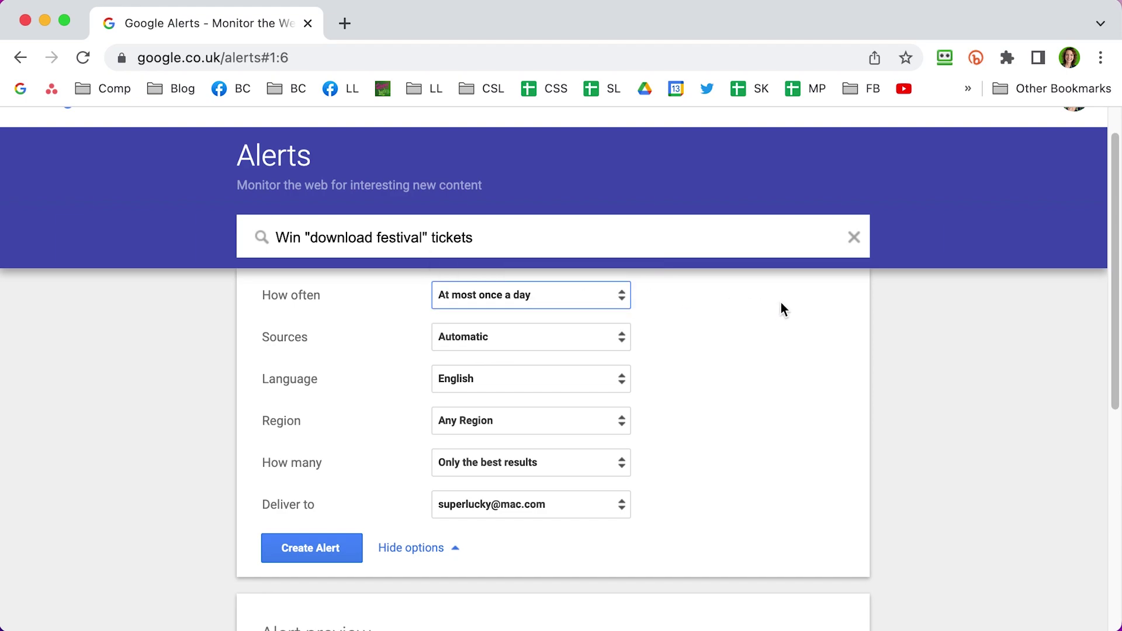
{"action": "left_click", "coordinate": [531, 429]}
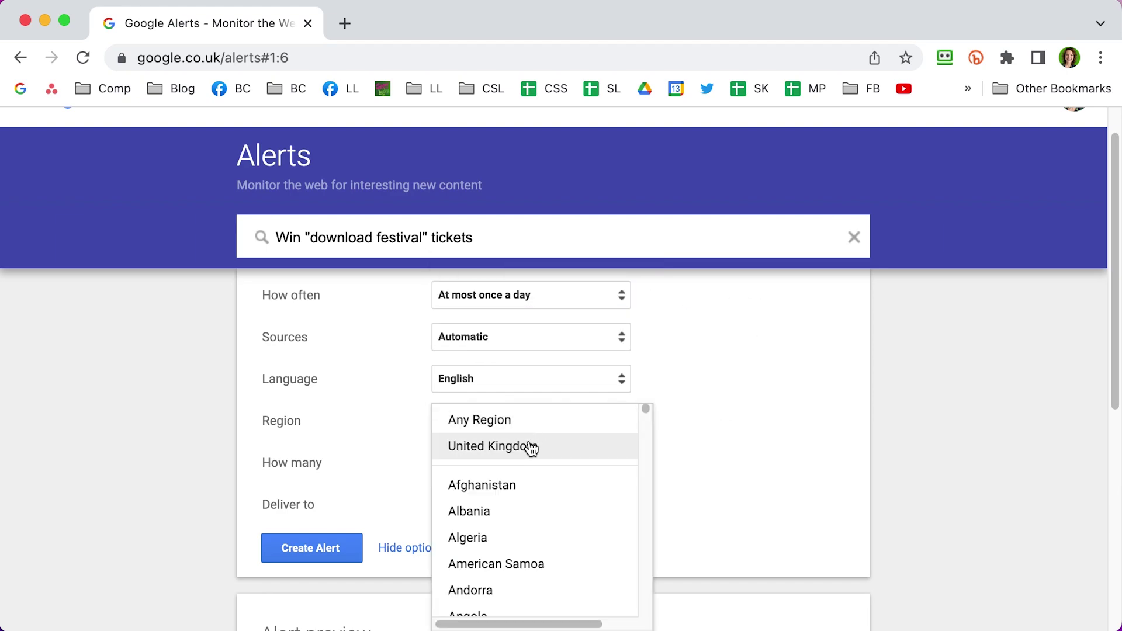
{"action": "left_click", "coordinate": [530, 445]}
{"action": "scroll", "coordinate": [957, 397], "scroll_direction": "down", "scroll_amount": 3}
{"action": "left_click", "coordinate": [556, 369]}
{"action": "left_click", "coordinate": [508, 392]}
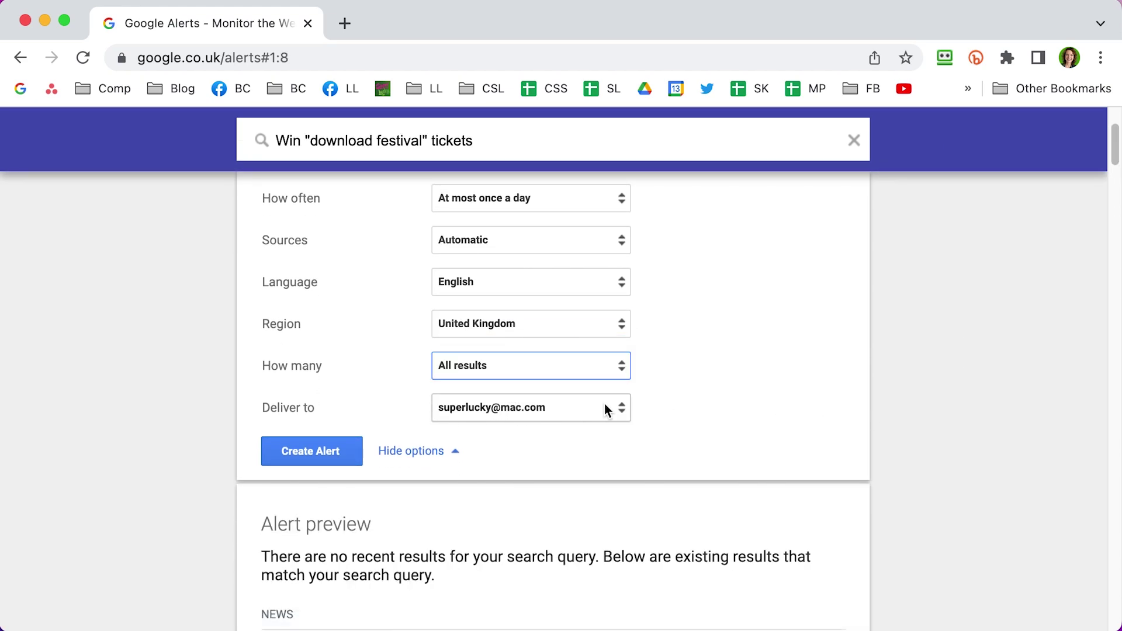
{"action": "left_click", "coordinate": [321, 451]}
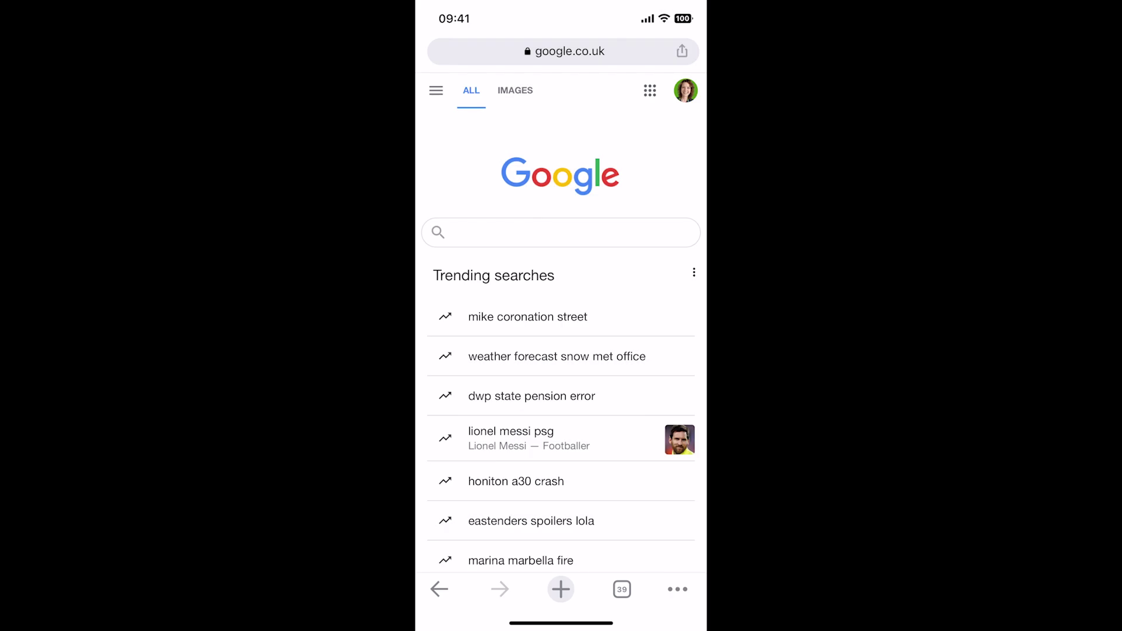
Search win football tickets with Country: the UK and Past week filters, then scroll the results
{"action": "left_click", "coordinate": [561, 232]}
{"action": "left_click", "coordinate": [501, 125]}
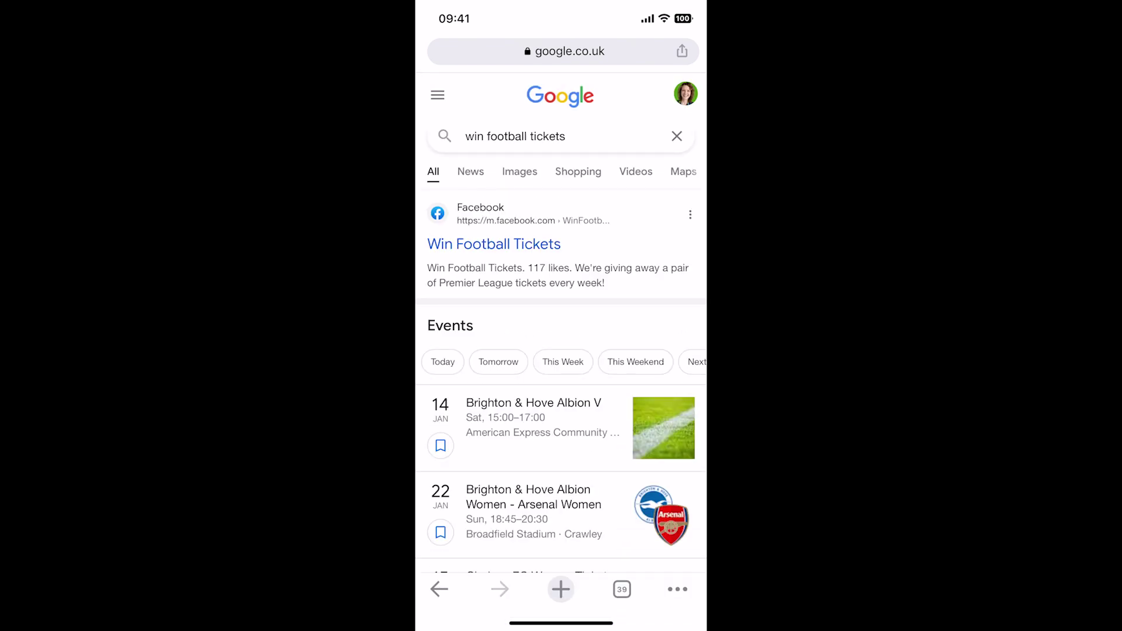
{"action": "scroll", "coordinate": [561, 171], "scroll_direction": "right", "scroll_amount": 8}
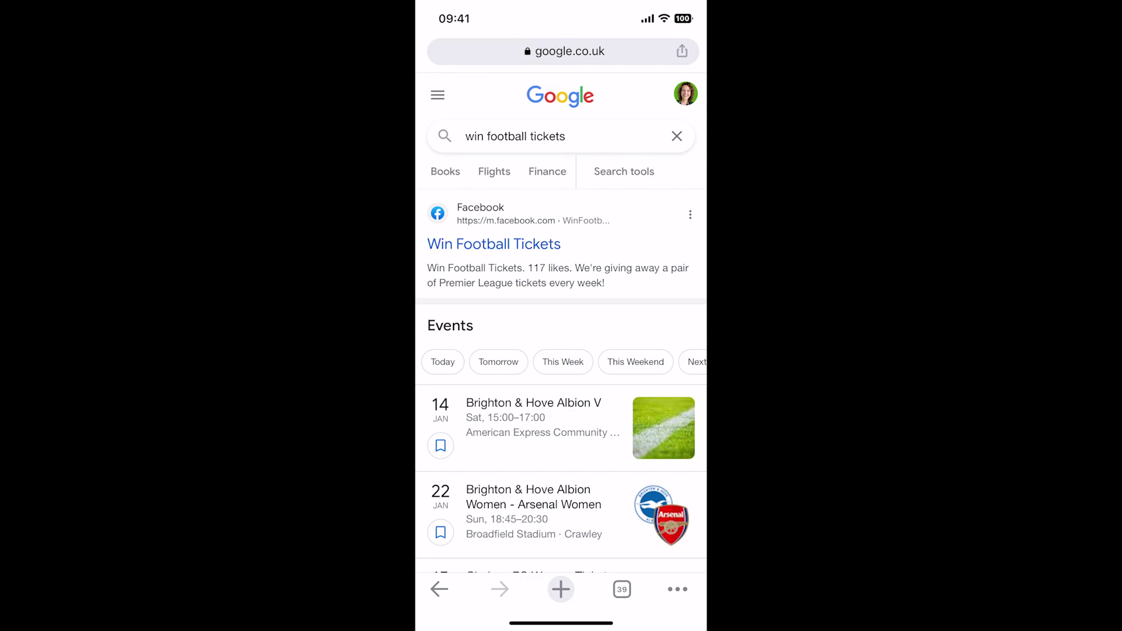
{"action": "left_click", "coordinate": [660, 171]}
{"action": "left_click", "coordinate": [457, 205]}
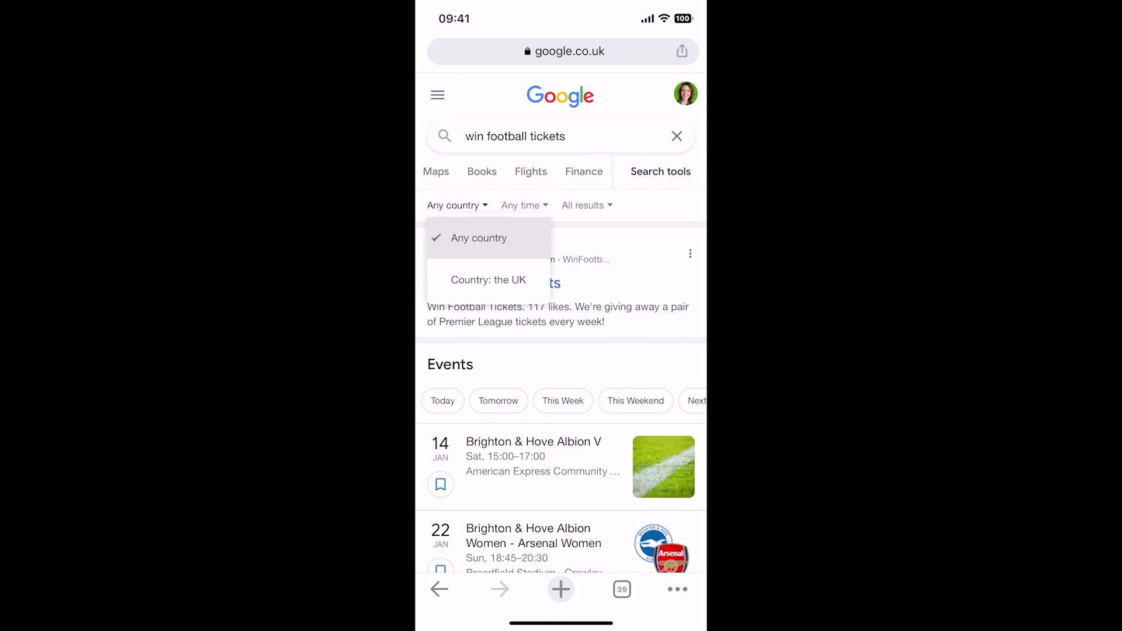
{"action": "left_click", "coordinate": [489, 280]}
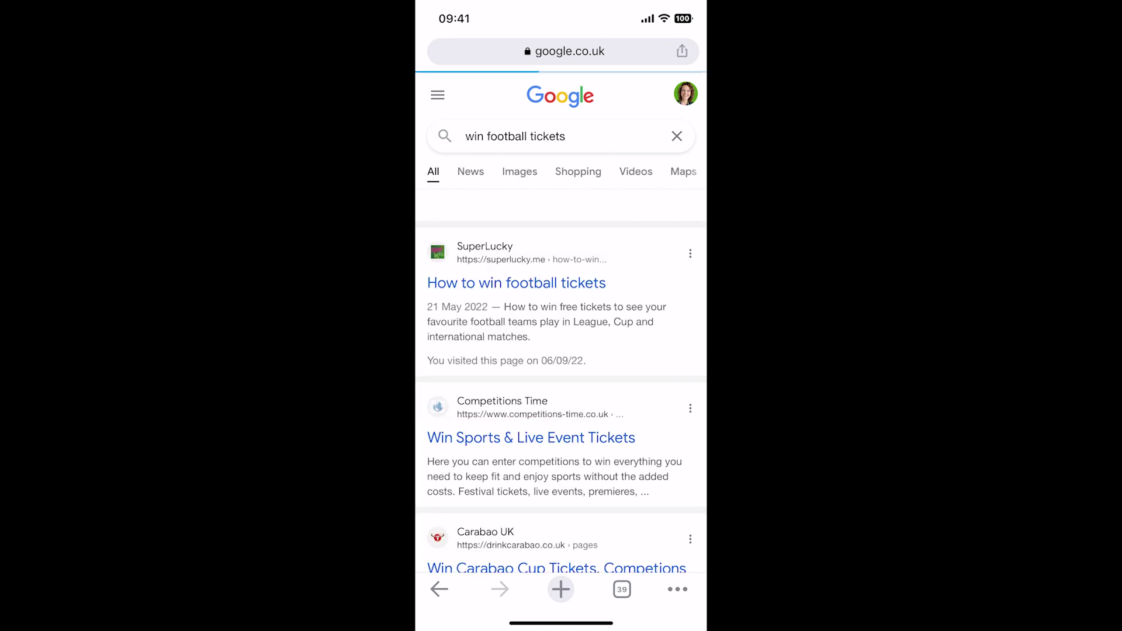
{"action": "left_click", "coordinate": [546, 205]}
{"action": "left_click", "coordinate": [572, 363]}
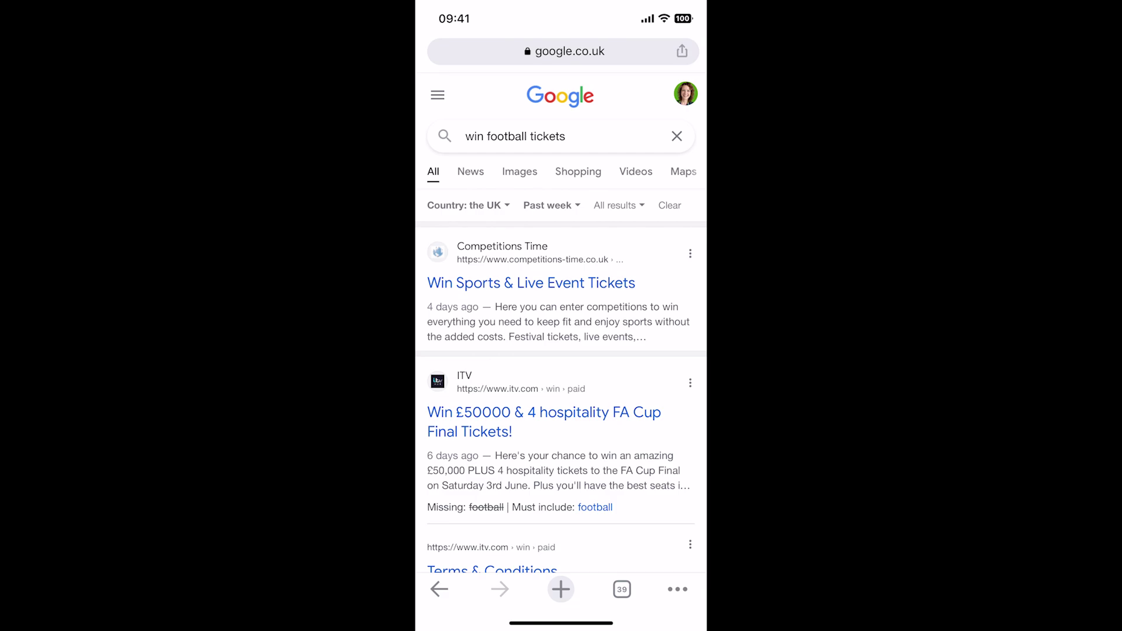
{"action": "scroll", "coordinate": [561, 335], "scroll_direction": "down", "scroll_amount": 15}
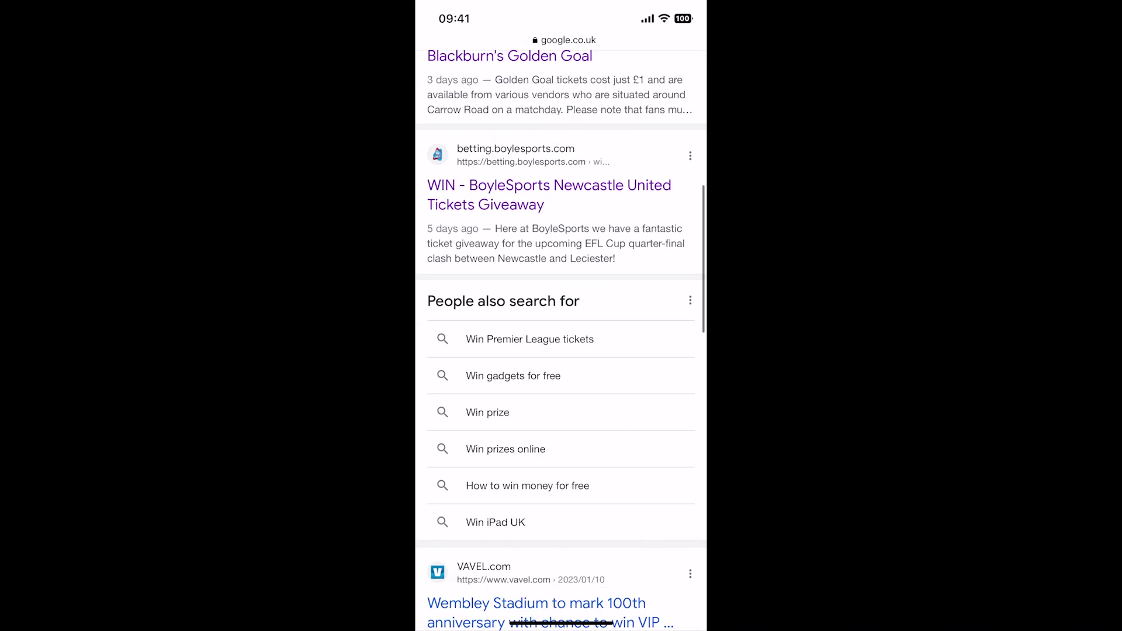
{"action": "scroll", "coordinate": [562, 409], "scroll_direction": "down", "scroll_amount": 5}
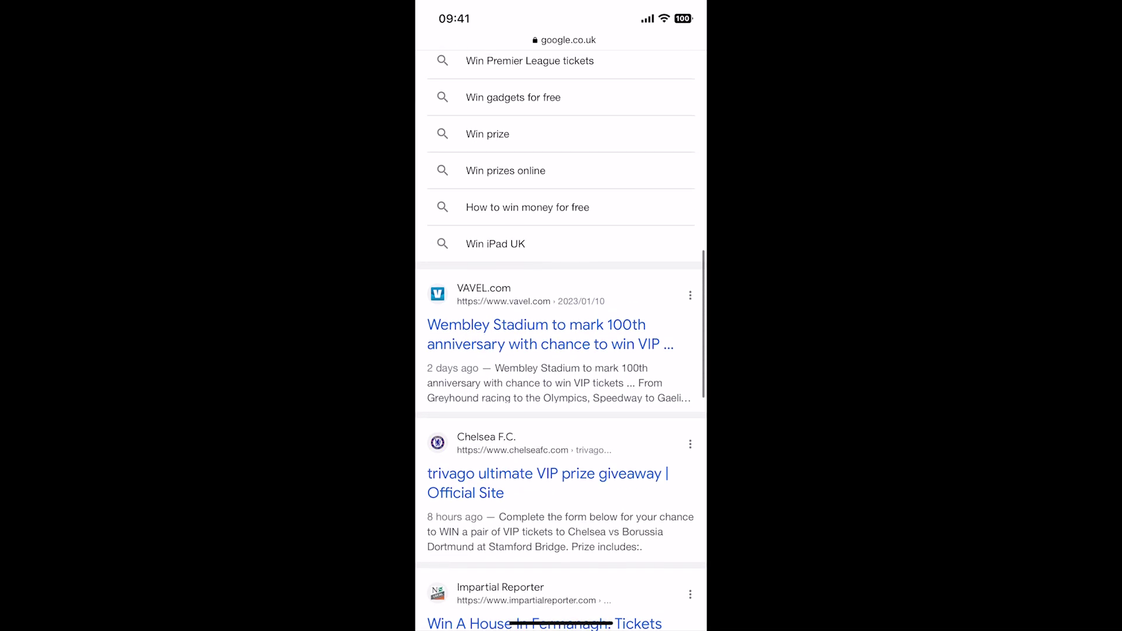
Open a competition result in a background tab, close the extra £250 retail voucher tab, and return to the results
{"action": "right_click", "coordinate": [536, 334]}
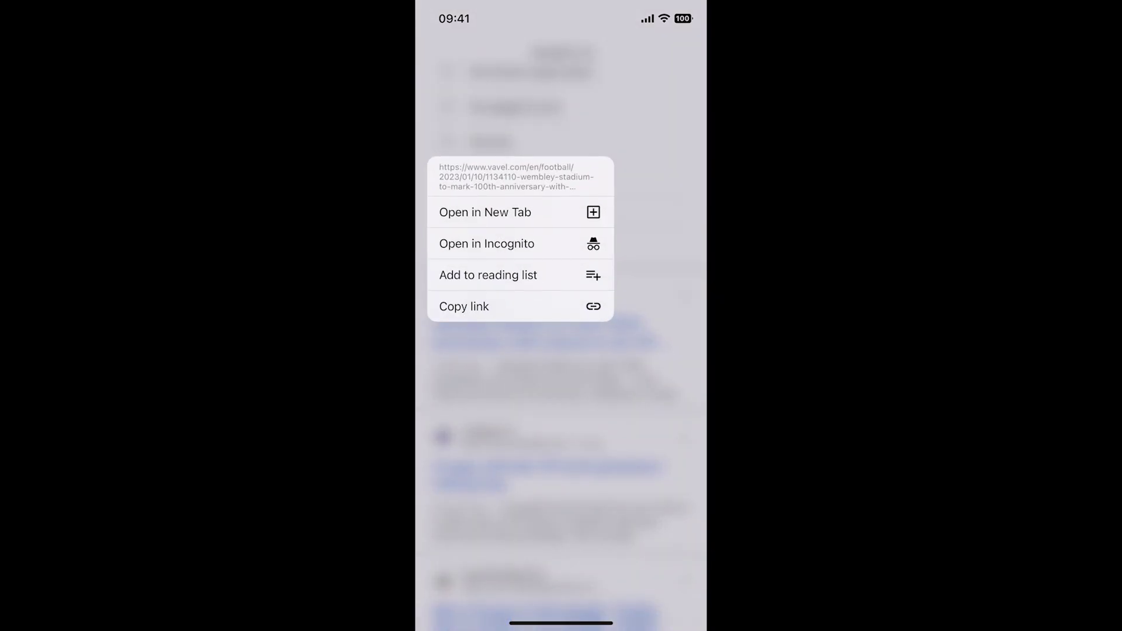
{"action": "key", "text": "Escape"}
{"action": "scroll", "coordinate": [561, 350], "scroll_direction": "down", "scroll_amount": 3}
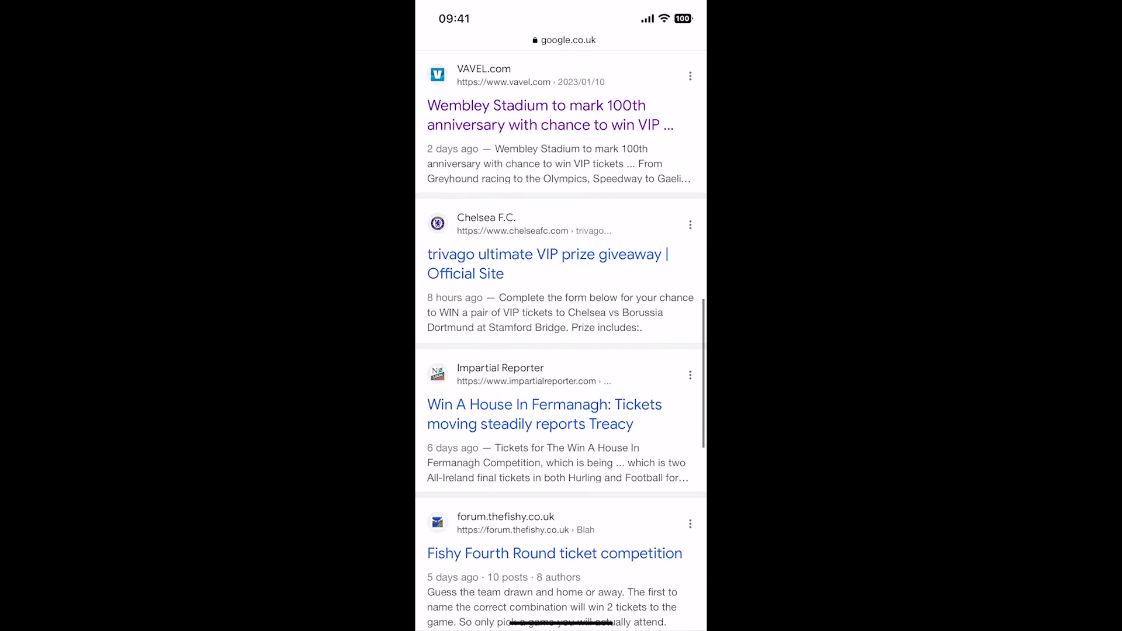
{"action": "scroll", "coordinate": [561, 339], "scroll_direction": "down", "scroll_amount": 6}
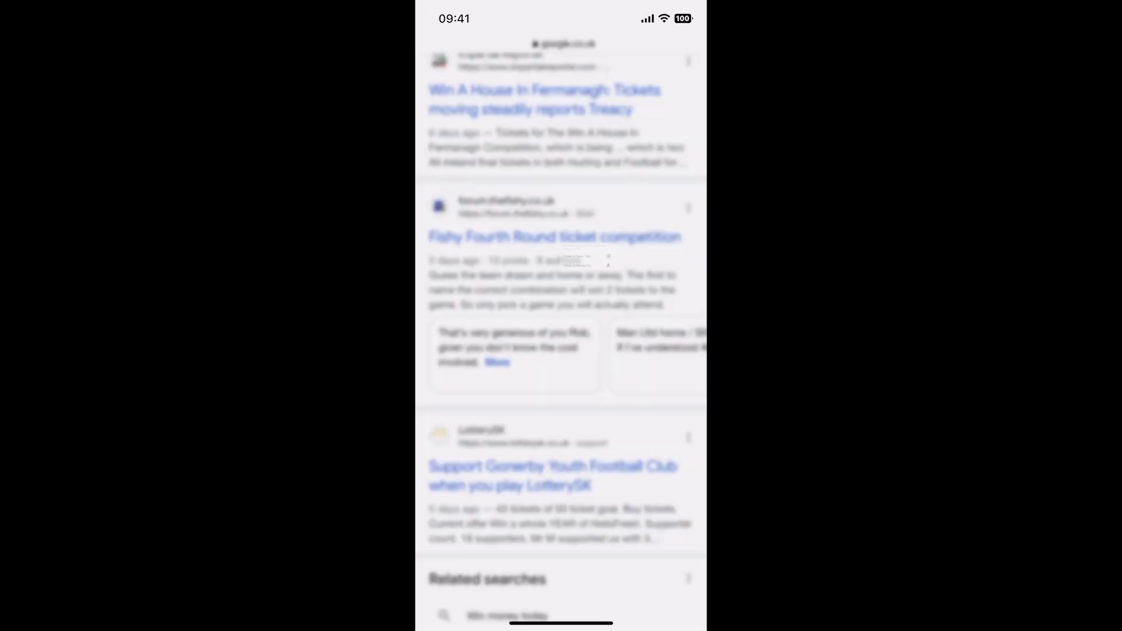
{"action": "left_click", "coordinate": [485, 334]}
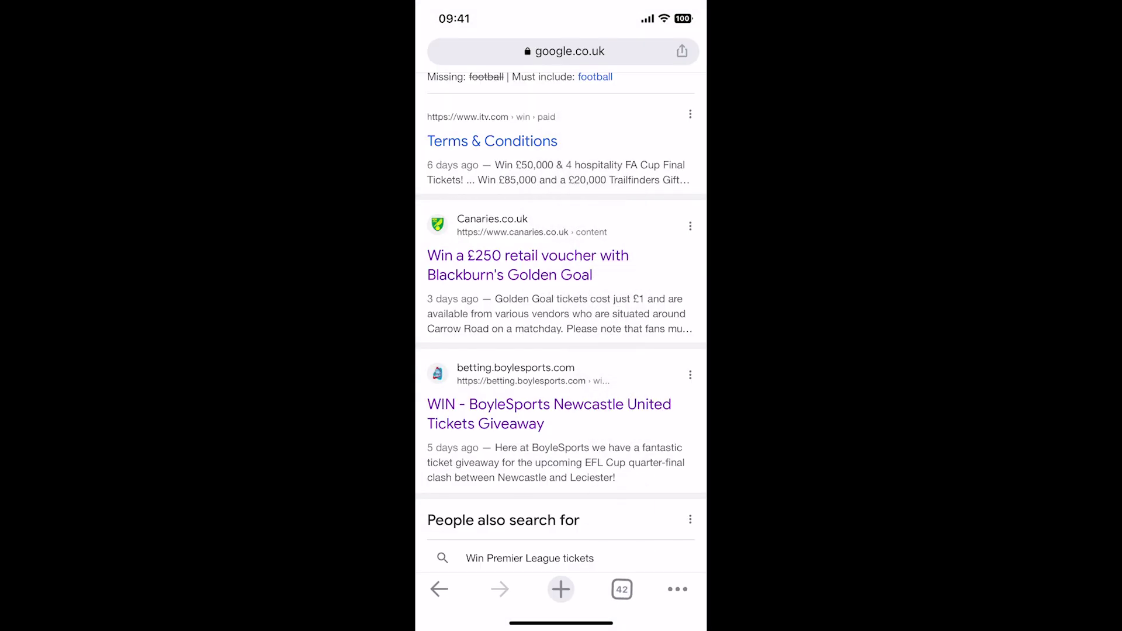
{"action": "left_click", "coordinate": [622, 589]}
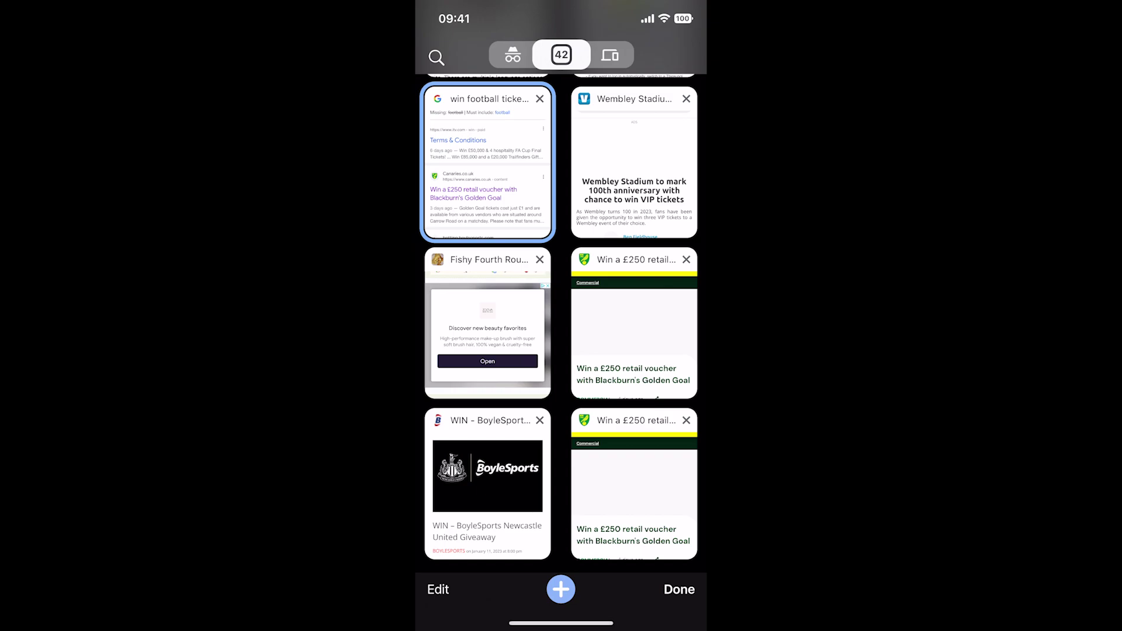
{"action": "left_click", "coordinate": [686, 420]}
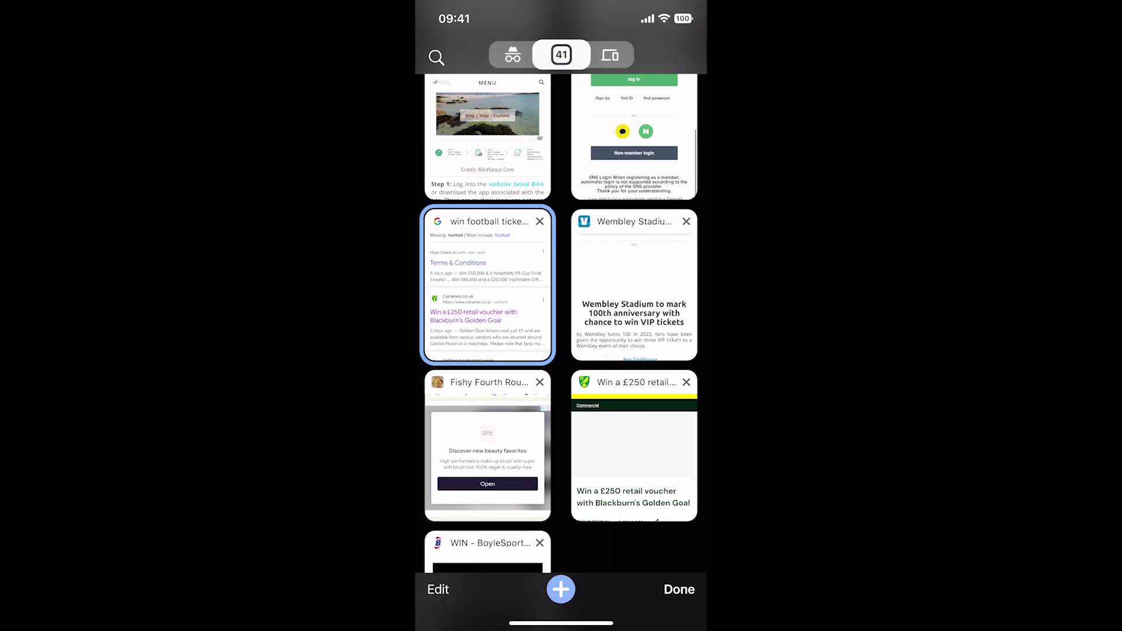
{"action": "left_click", "coordinate": [488, 286]}
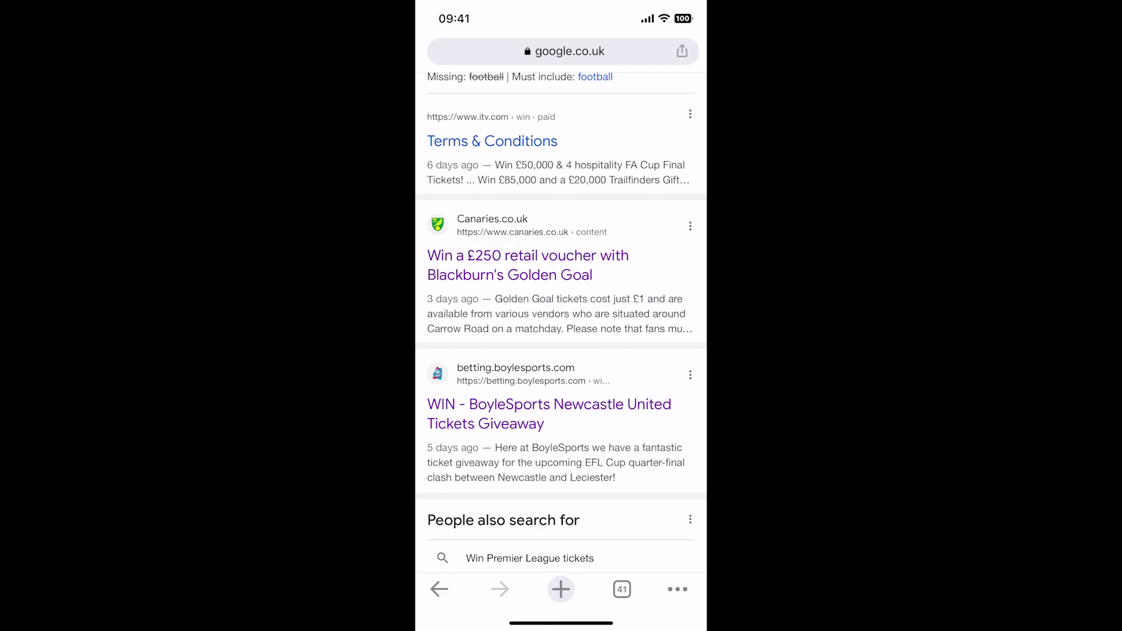
Bookmark the win football tickets results and browse the folder list for Wishlist Searches
{"action": "left_click", "coordinate": [677, 589]}
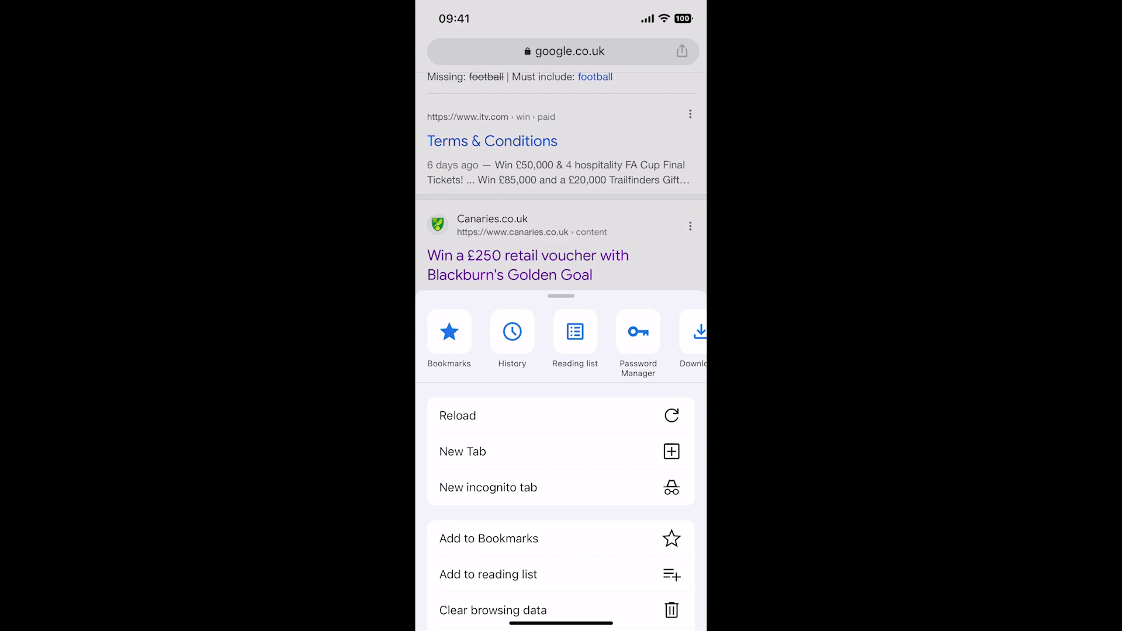
{"action": "left_click", "coordinate": [489, 539]}
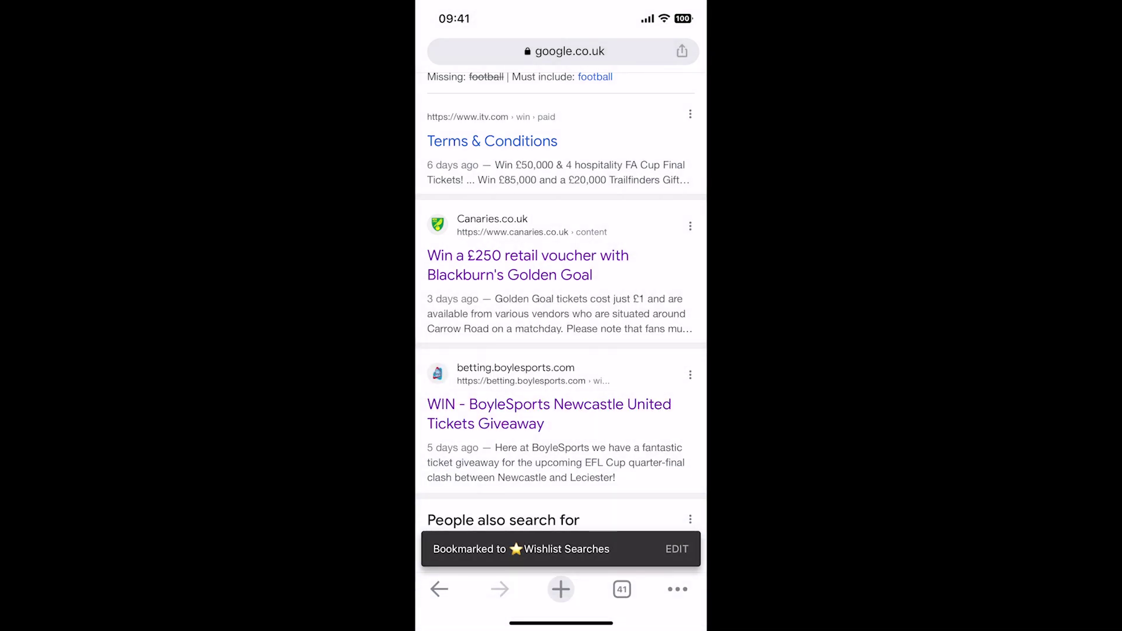
{"action": "left_click", "coordinate": [677, 549]}
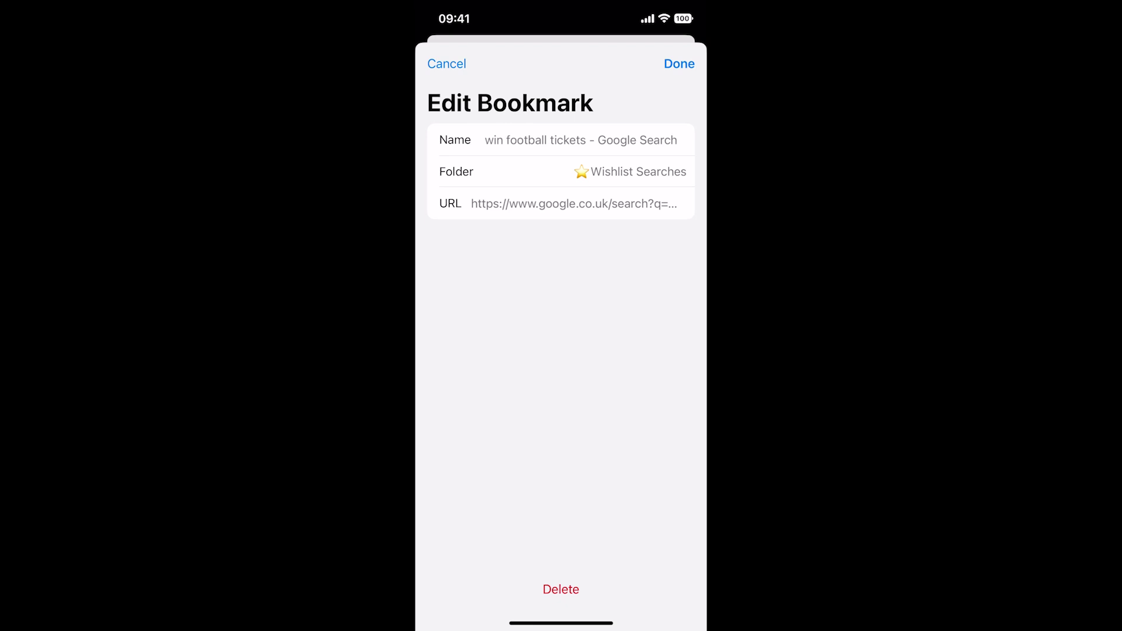
{"action": "left_click", "coordinate": [630, 171]}
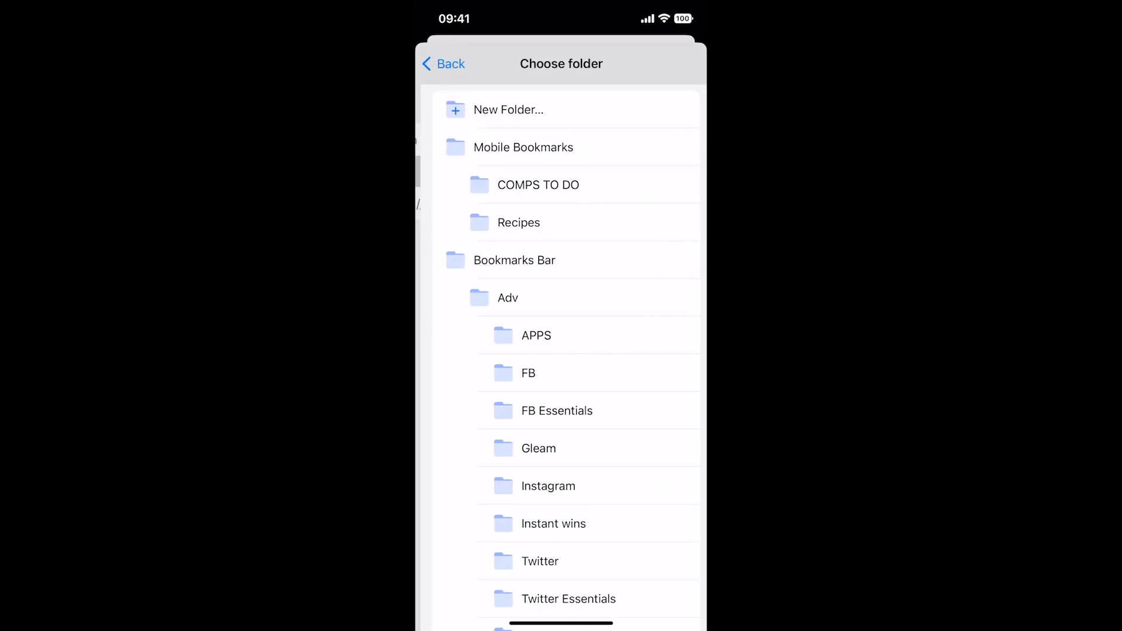
{"action": "scroll", "coordinate": [561, 351], "scroll_direction": "down", "scroll_amount": 5}
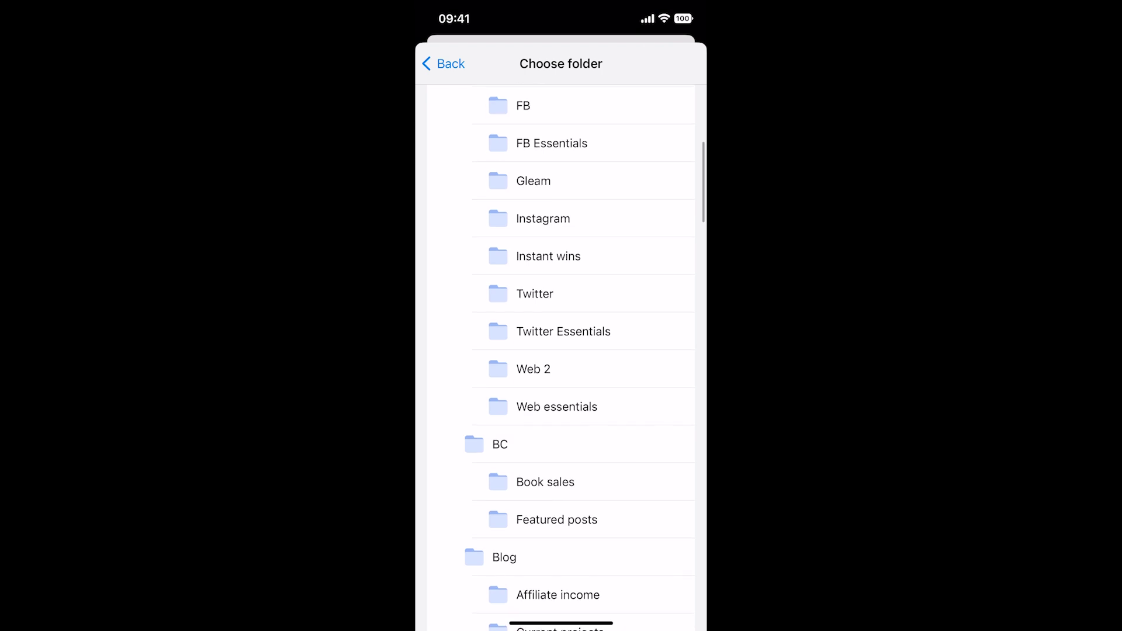
{"action": "scroll", "coordinate": [561, 350], "scroll_direction": "down", "scroll_amount": 7}
{"action": "scroll", "coordinate": [562, 351], "scroll_direction": "up", "scroll_amount": 5}
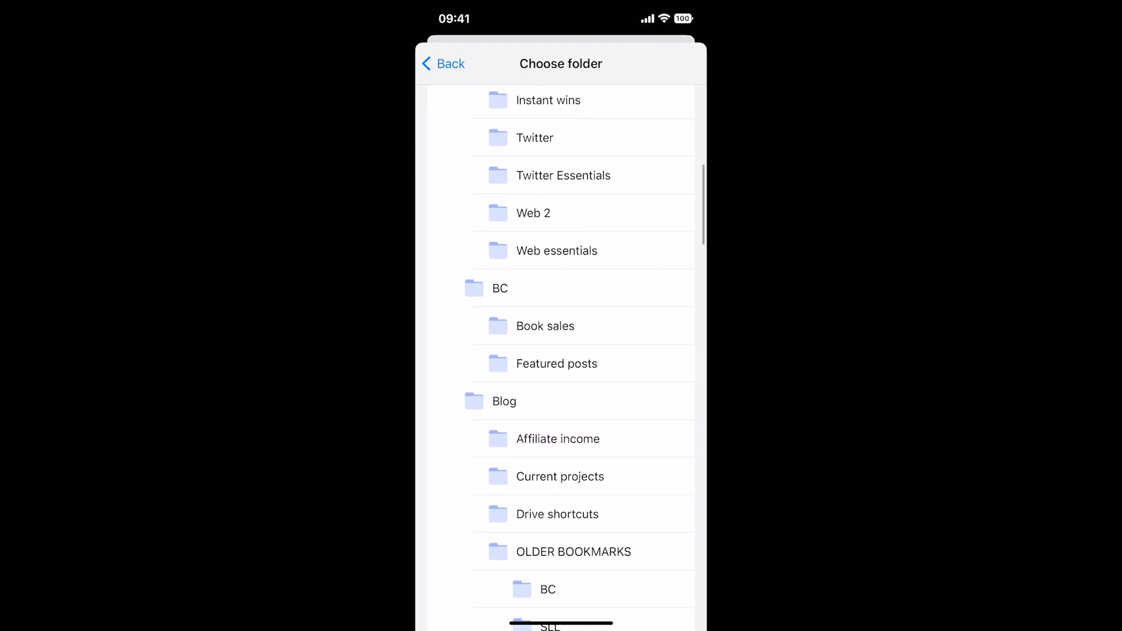